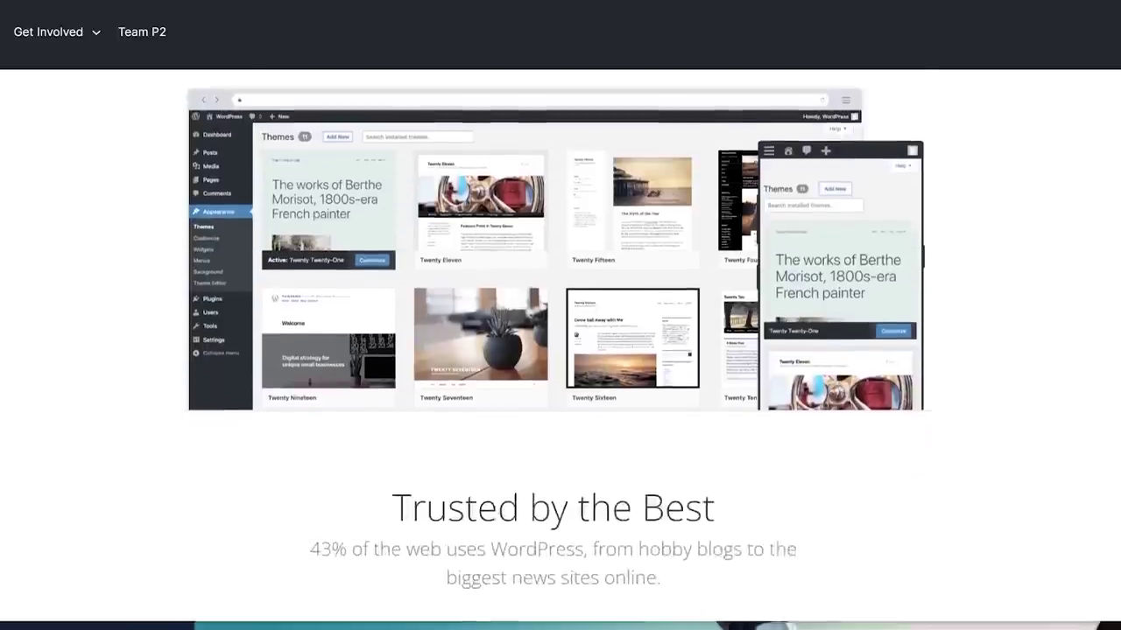
Look through the WordPress homepage's showcase of trusted sites and its features section
scroll(560, 350, down, 7)
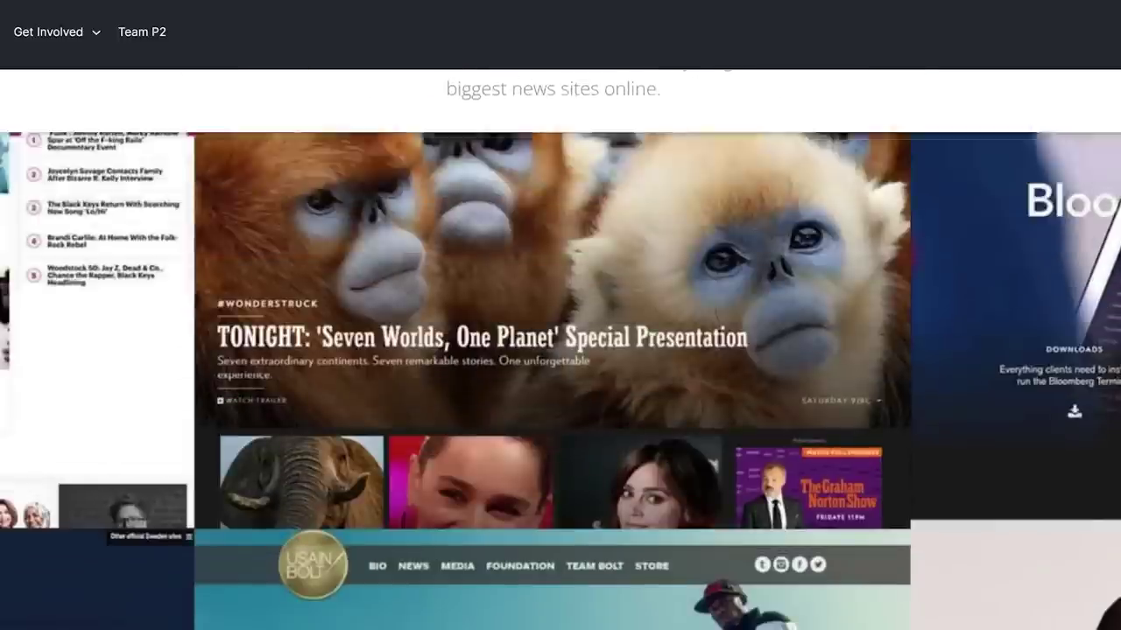
scroll(560, 351, down, 2)
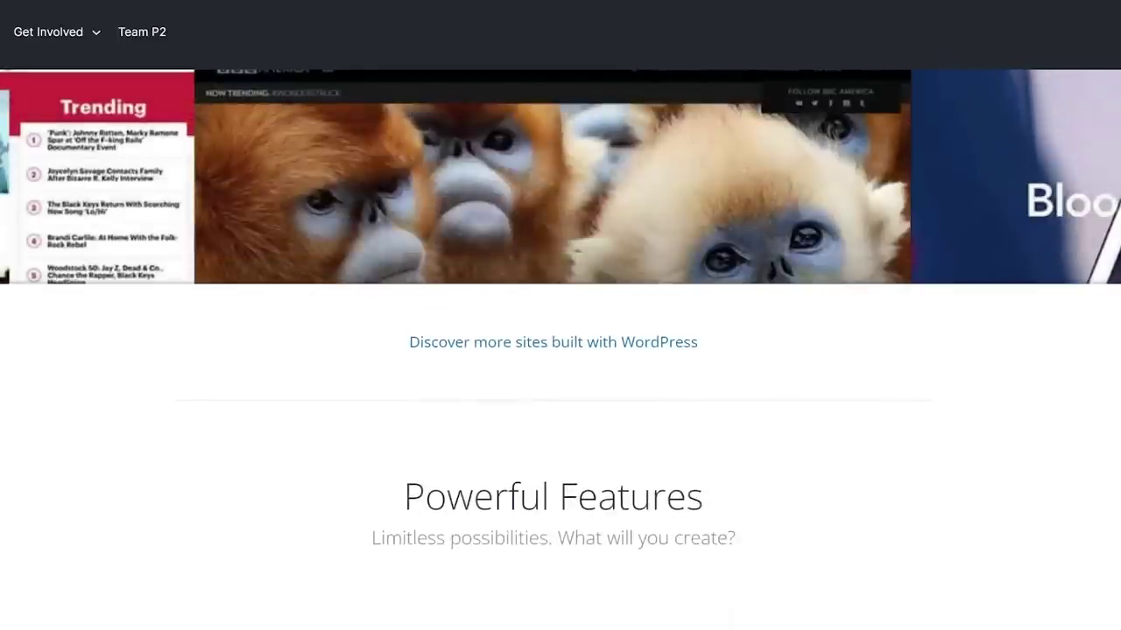
scroll(561, 351, down, 8)
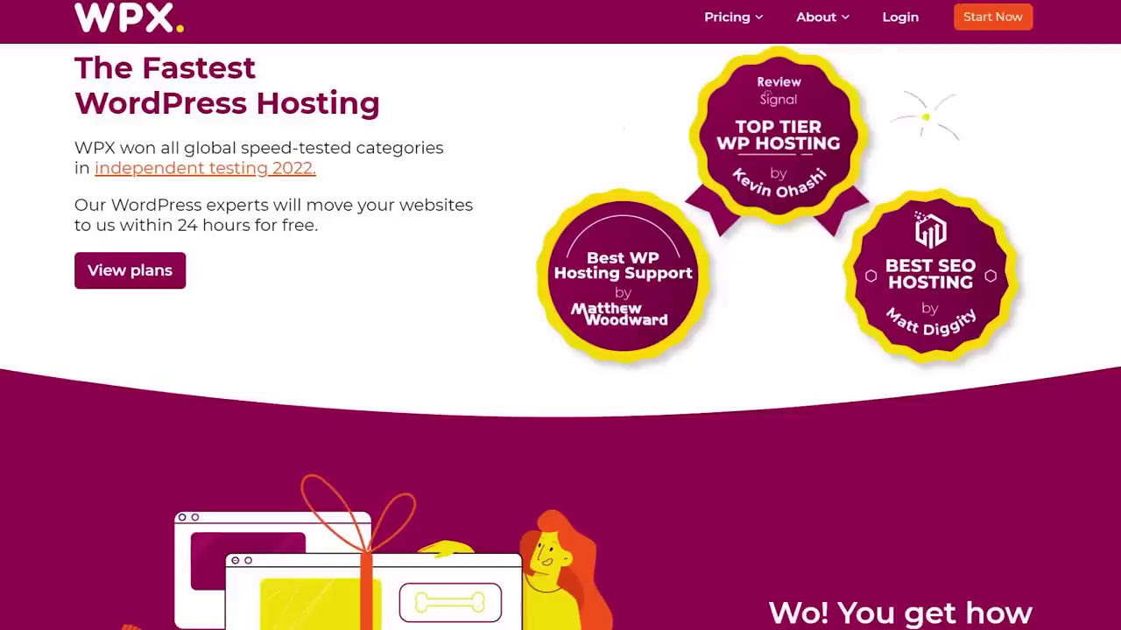
Look through the WPX hosting homepage, covering its free services, customer reviews and awards
scroll(561, 350, down, 3)
scroll(561, 350, down, 7)
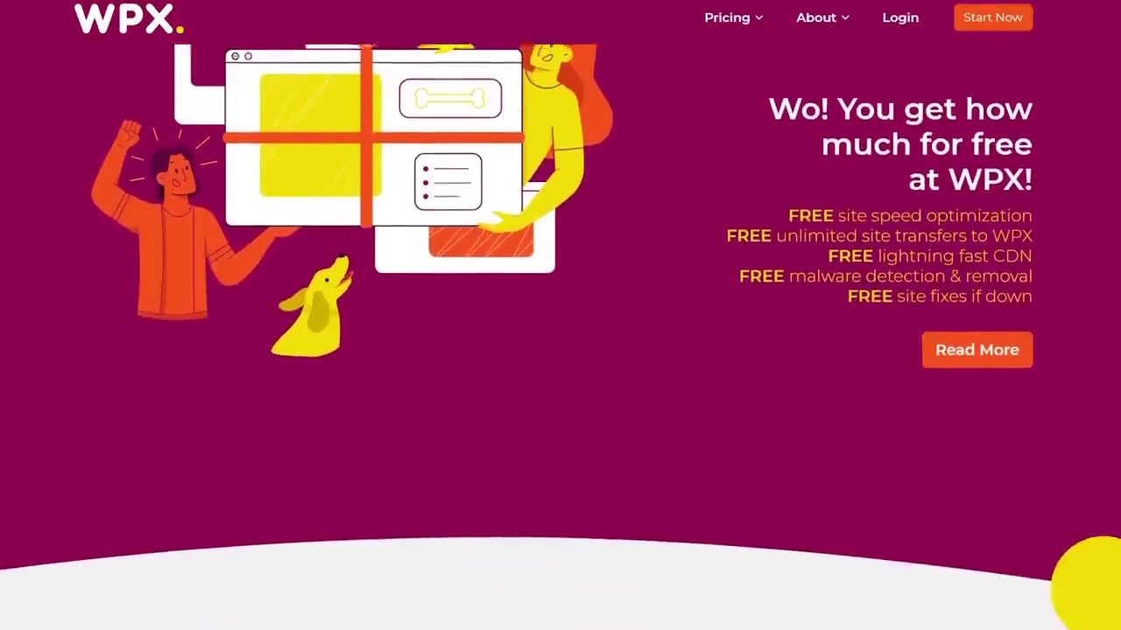
scroll(560, 350, down, 7)
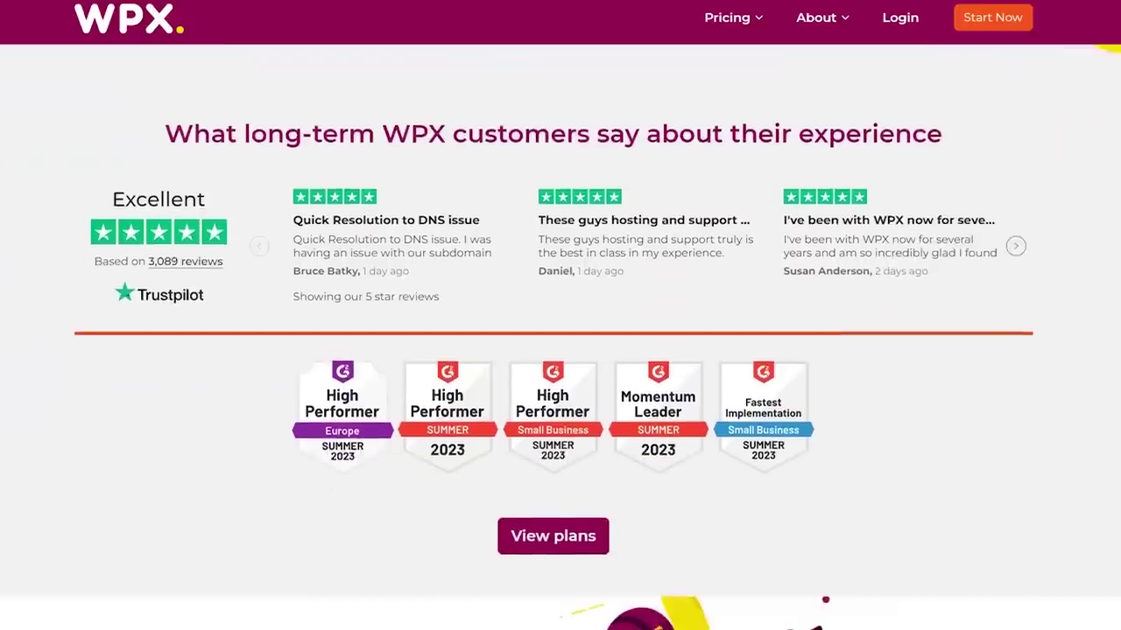
scroll(560, 350, down, 3)
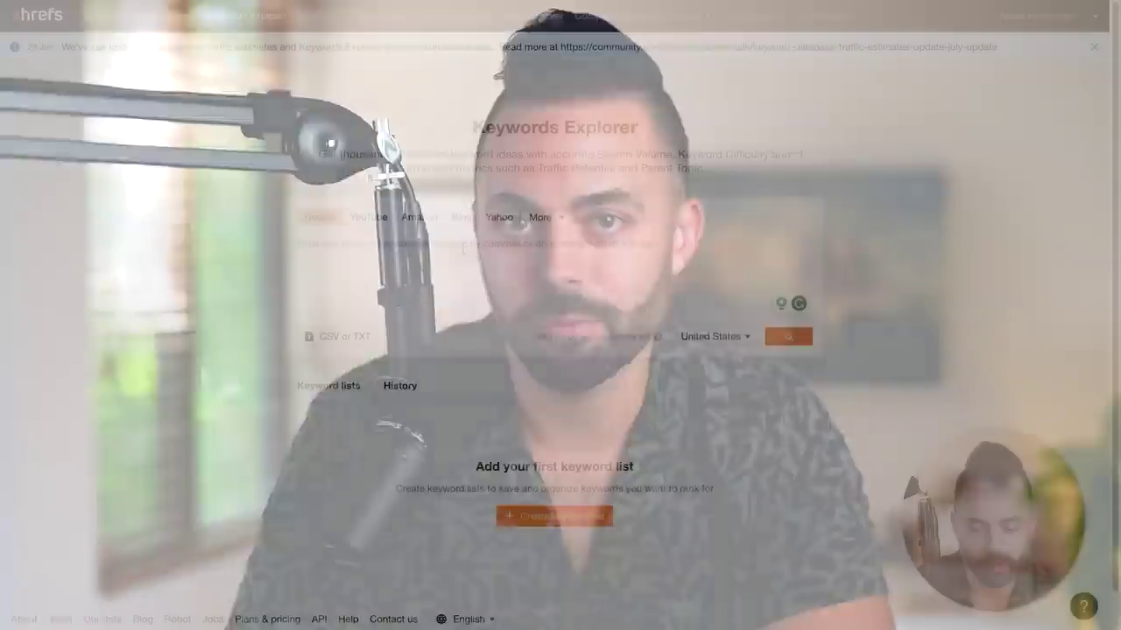
Look up best and best patio in Ahrefs Keywords Explorer, and list the matching terms for best patio
text(best)
key(Return)
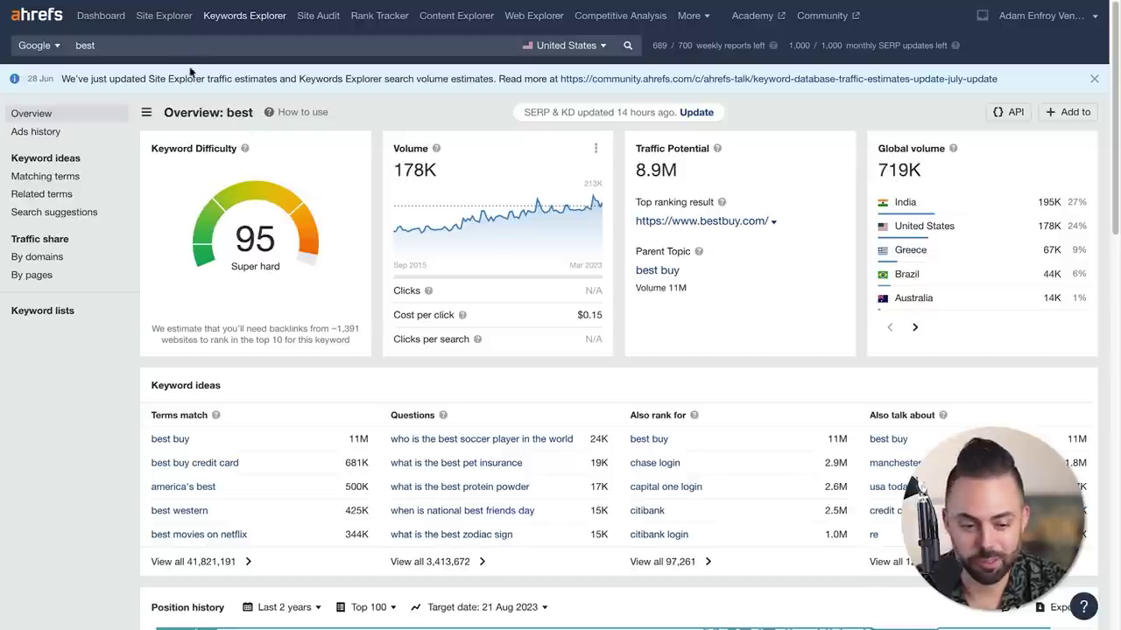
text(patio)
key(Return)
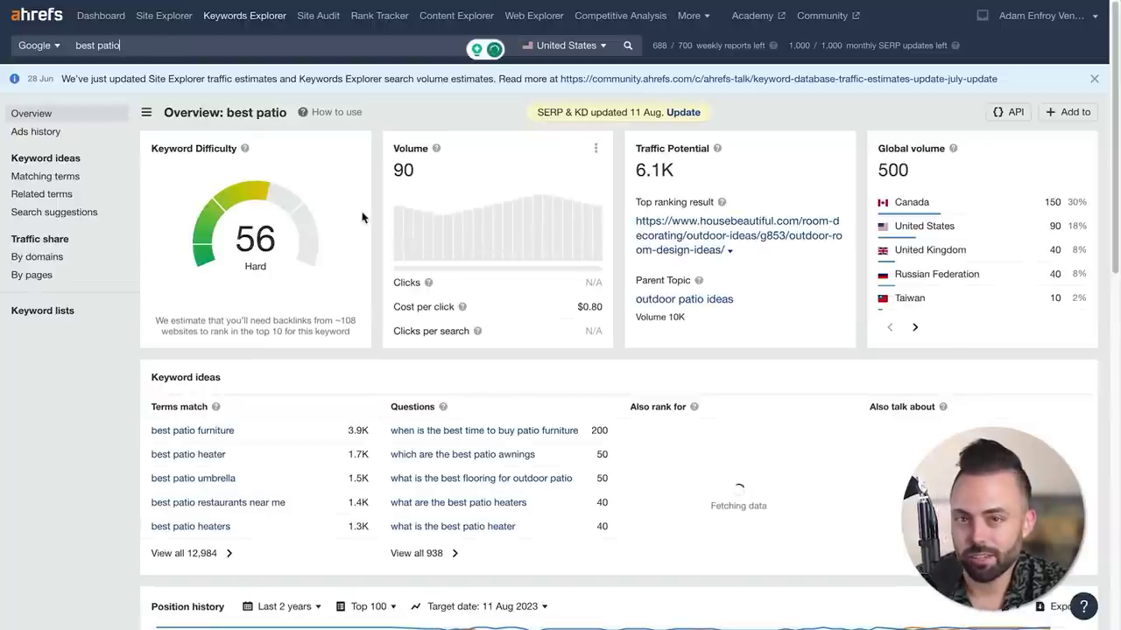
click(77, 179)
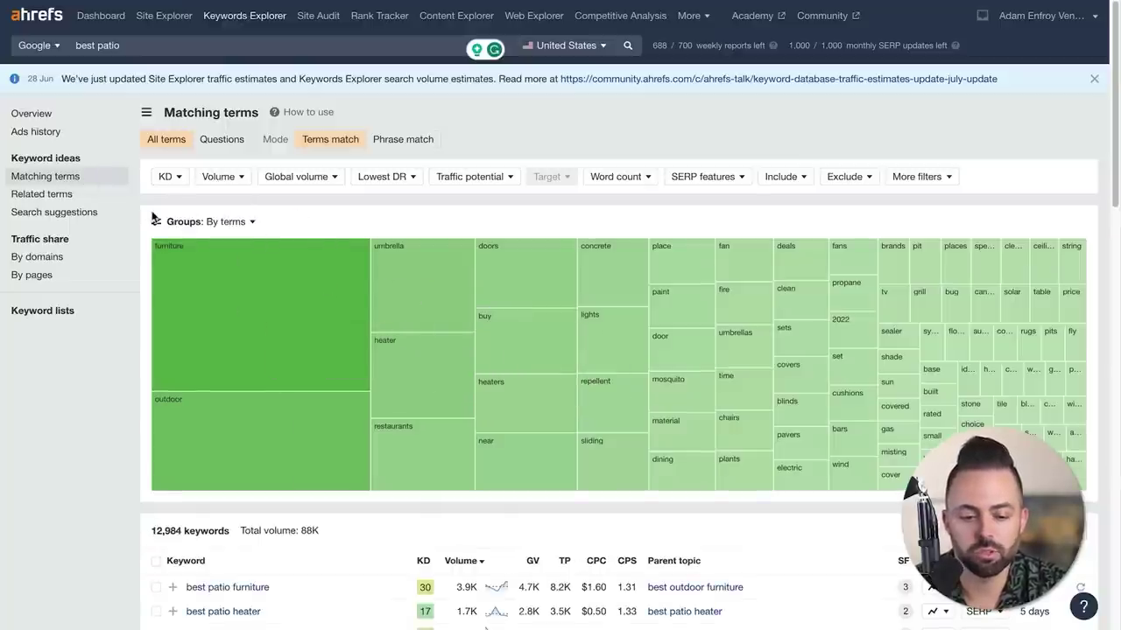
Read through the best patio matching terms to find specific product keywords
scroll(275, 385, down, 3)
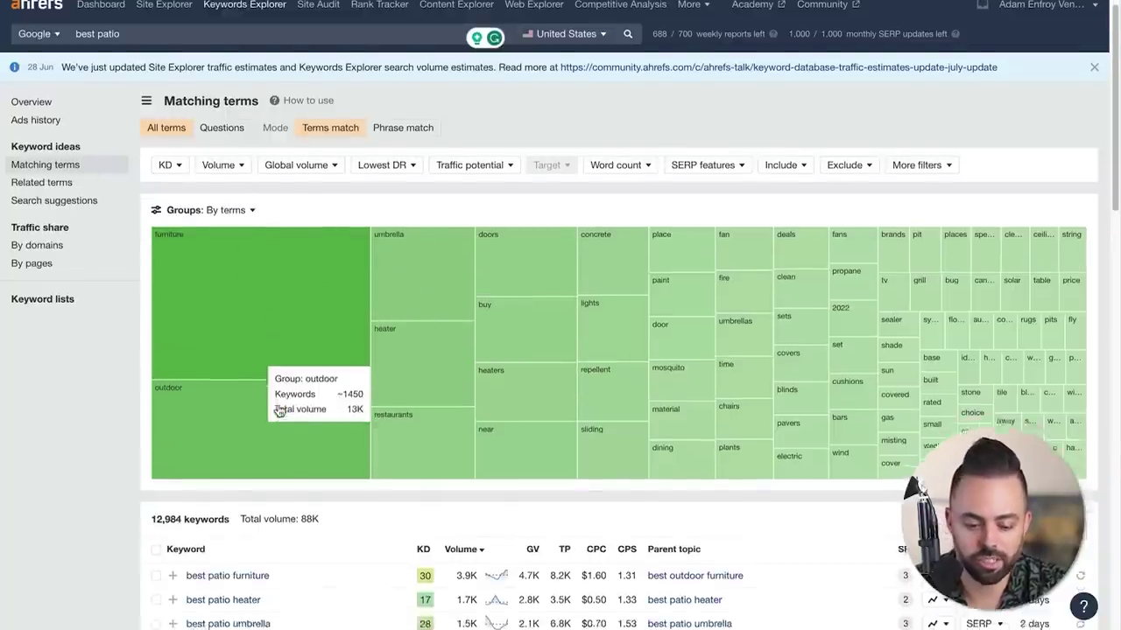
scroll(363, 325, down, 3)
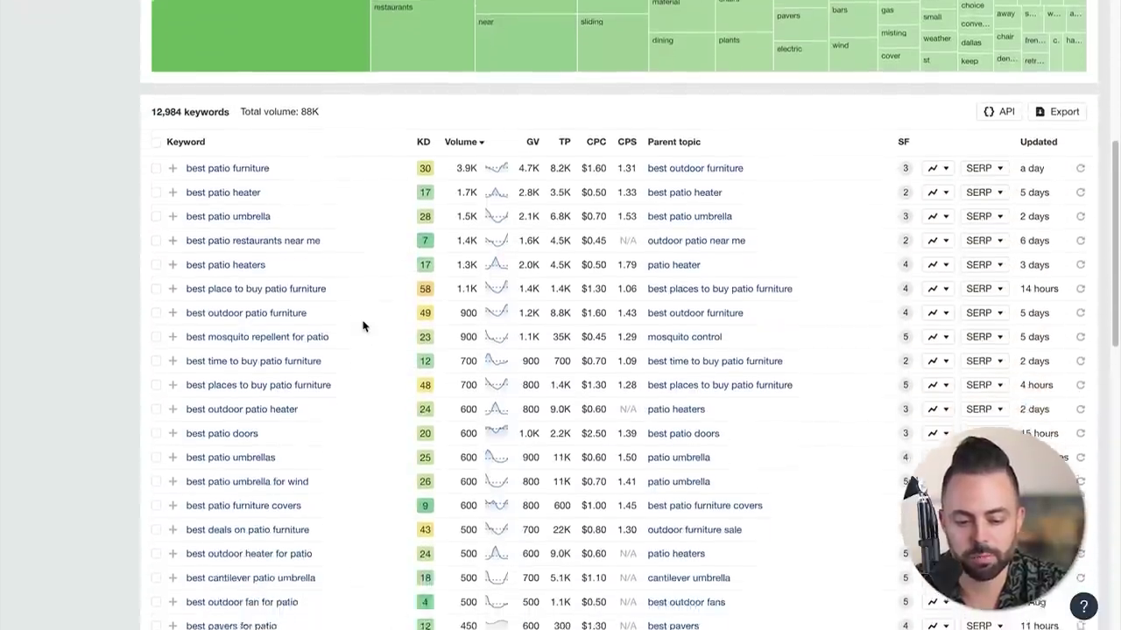
scroll(361, 301, down, 1)
scroll(361, 186, down, 2)
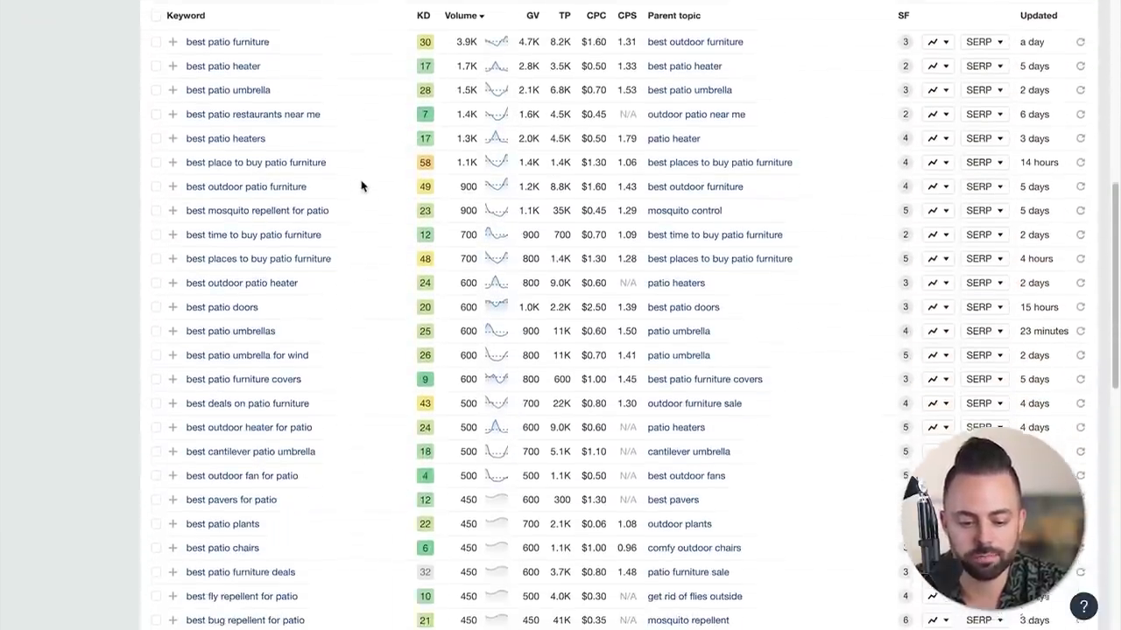
scroll(355, 271, down, 1)
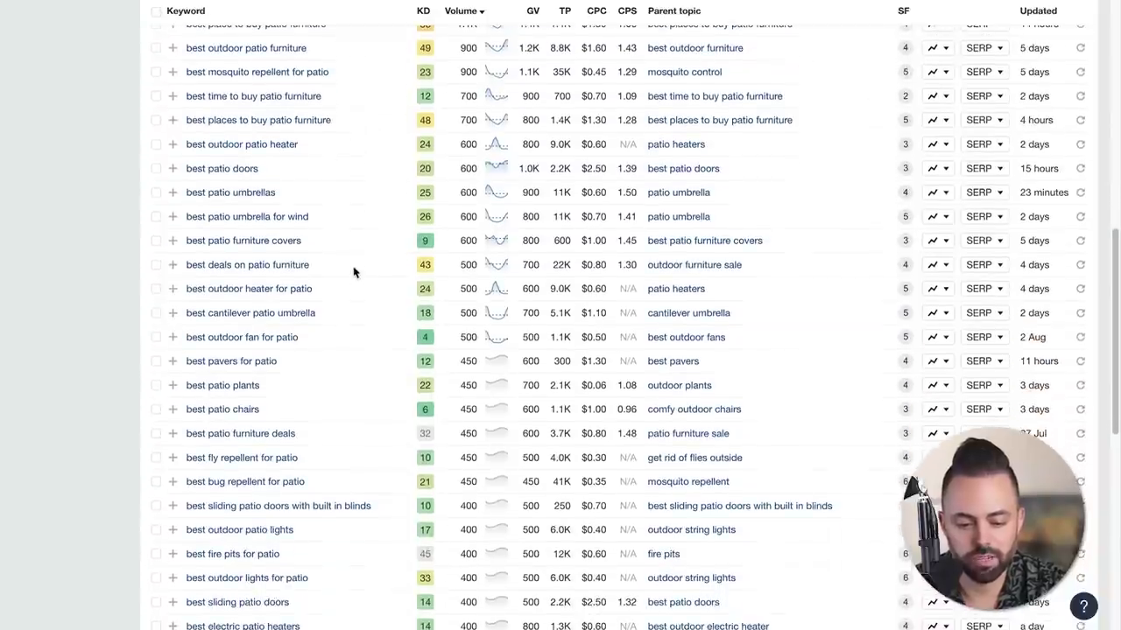
scroll(371, 270, down, 2)
scroll(361, 274, down, 3)
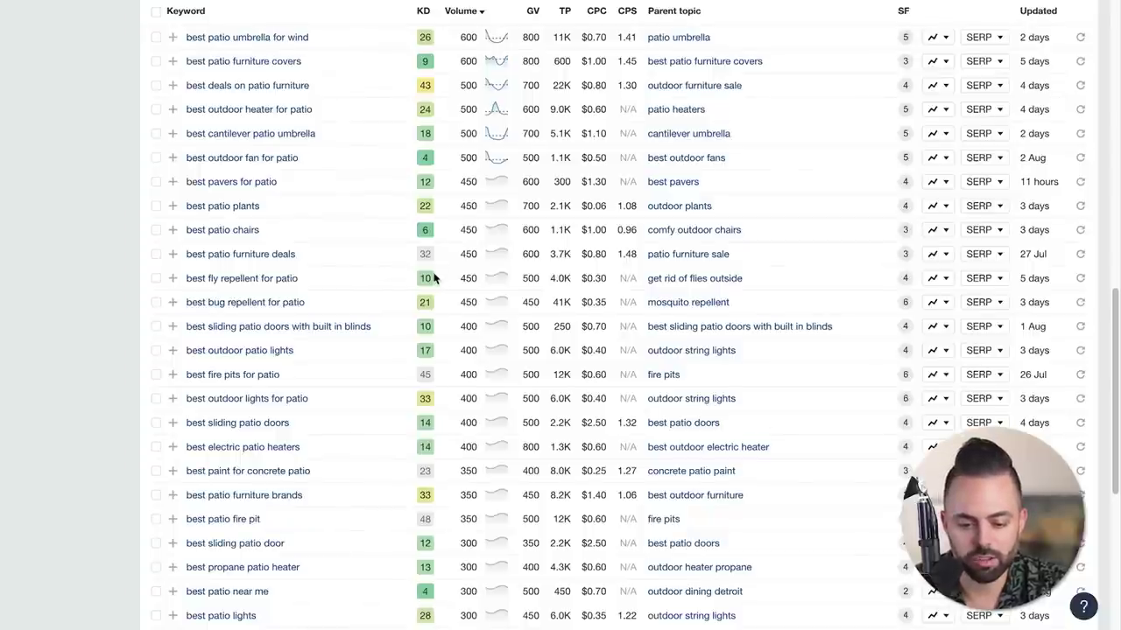
Check the definition of keyword difficulty and compare the difficulty scores across the first page of best patio terms
scroll(432, 279, up, 4)
scroll(432, 278, up, 3)
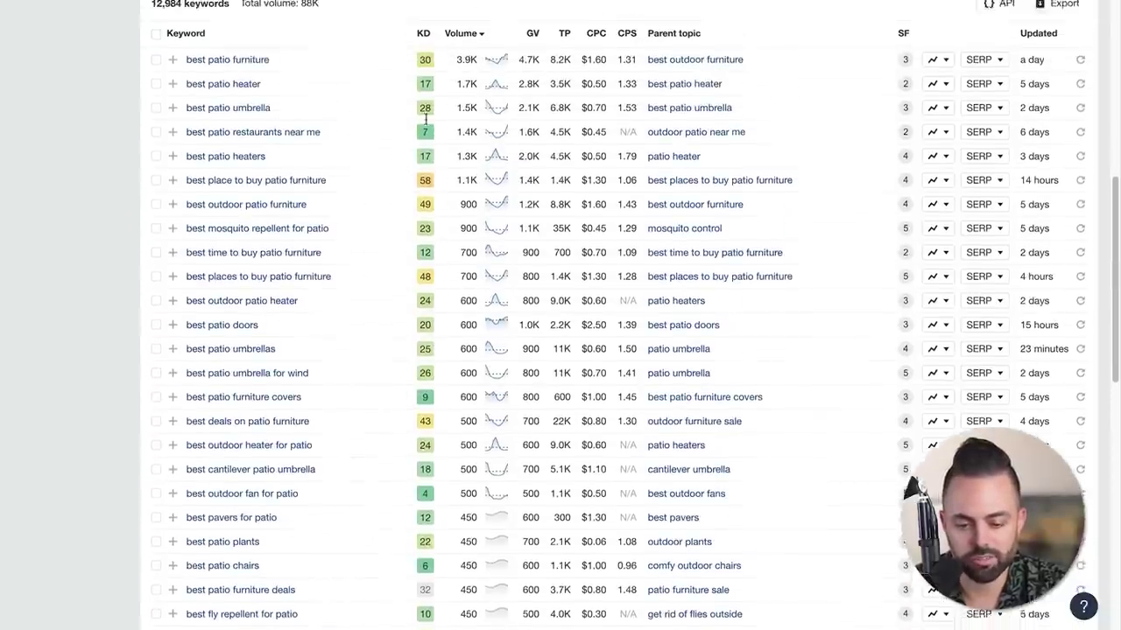
mouse_move(424, 66)
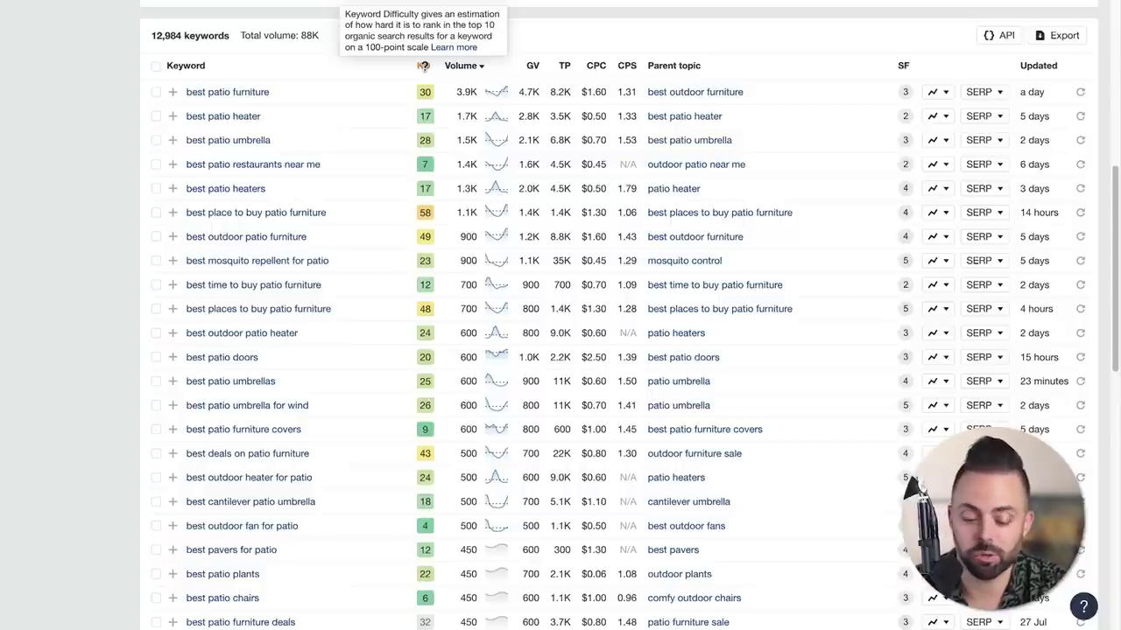
scroll(394, 172, down, 5)
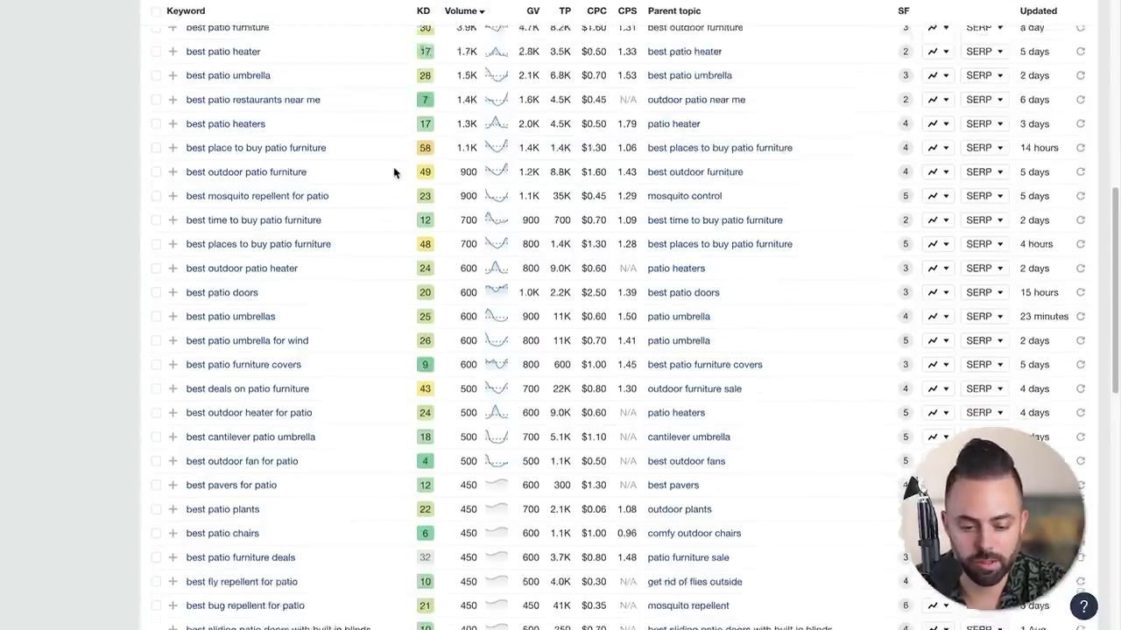
scroll(394, 173, down, 10)
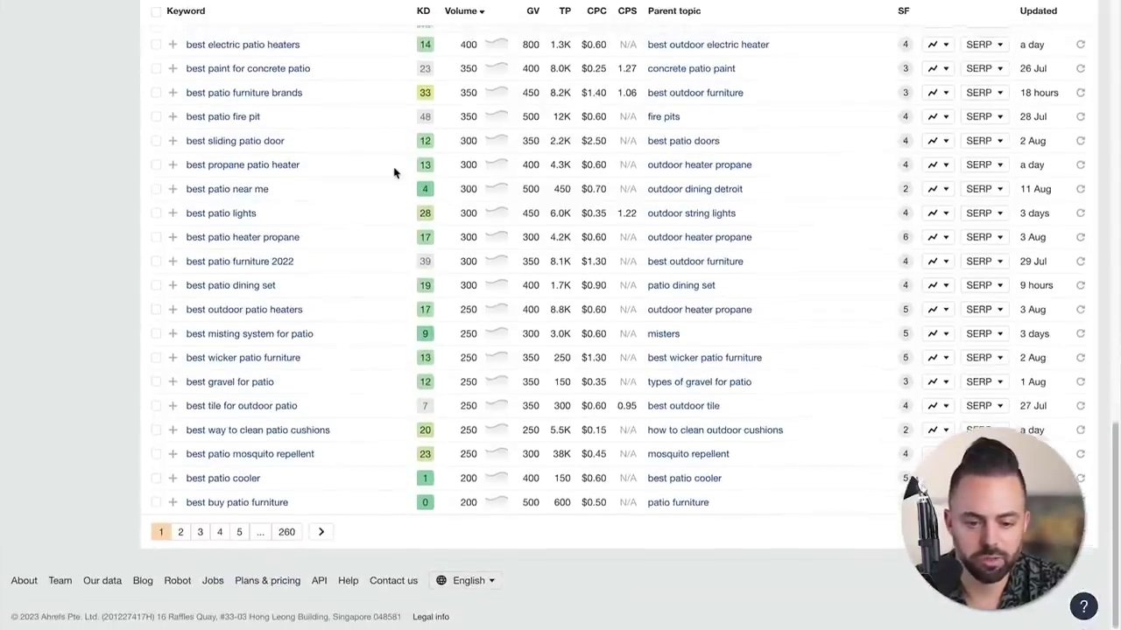
scroll(394, 173, up, 6)
scroll(394, 173, up, 14)
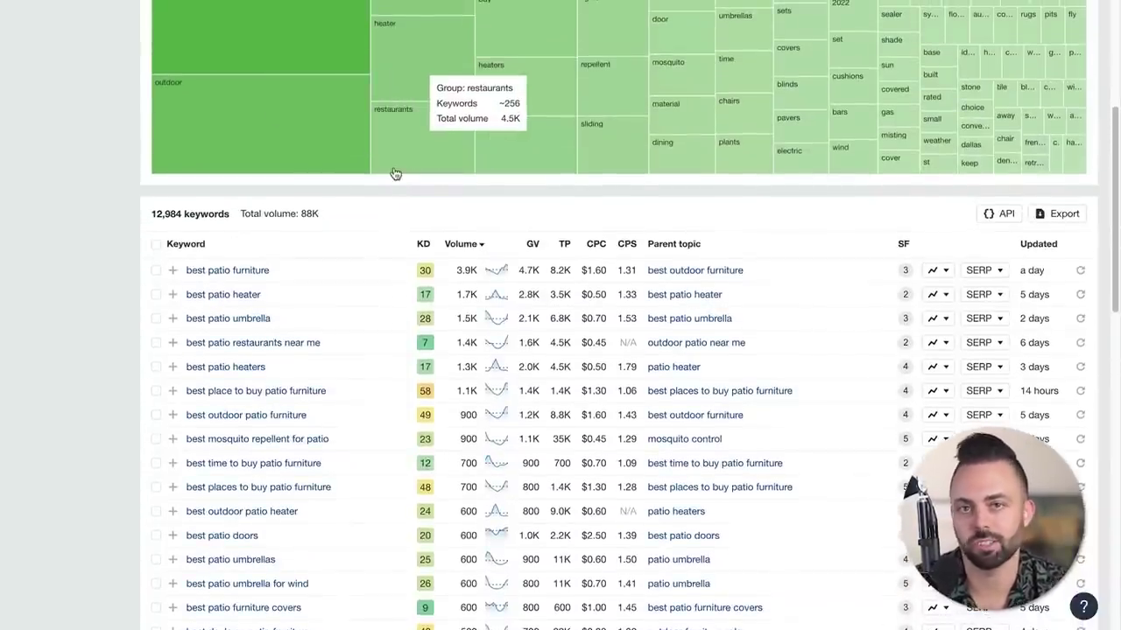
Look up the matching terms for best sauna and compare them by keyword difficulty and volume
scroll(364, 280, down, 3)
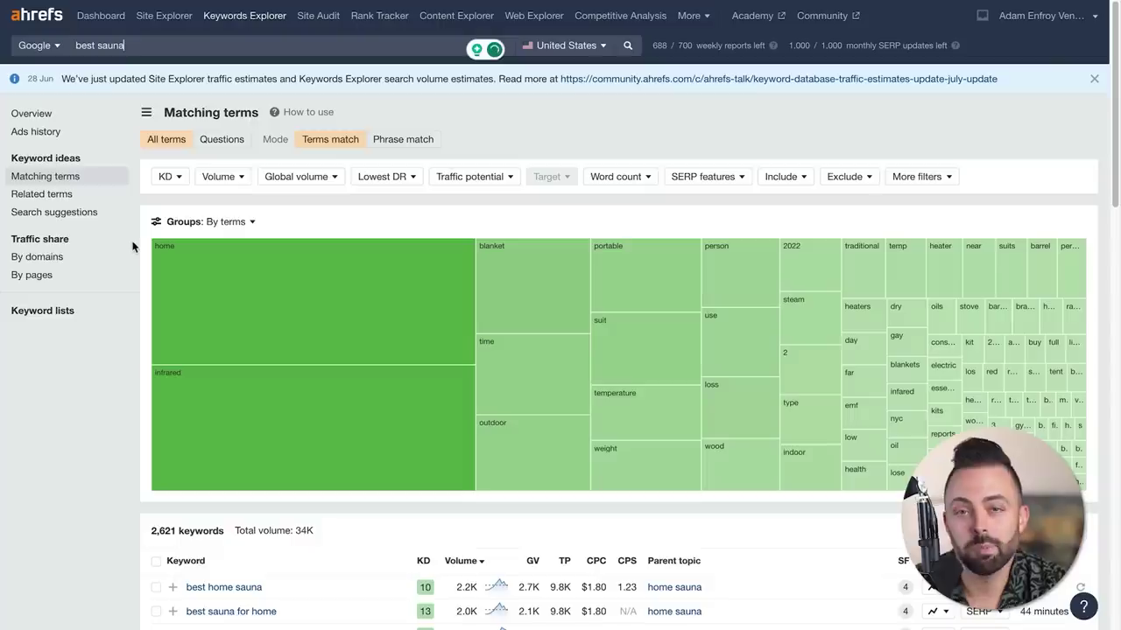
scroll(144, 331, down, 5)
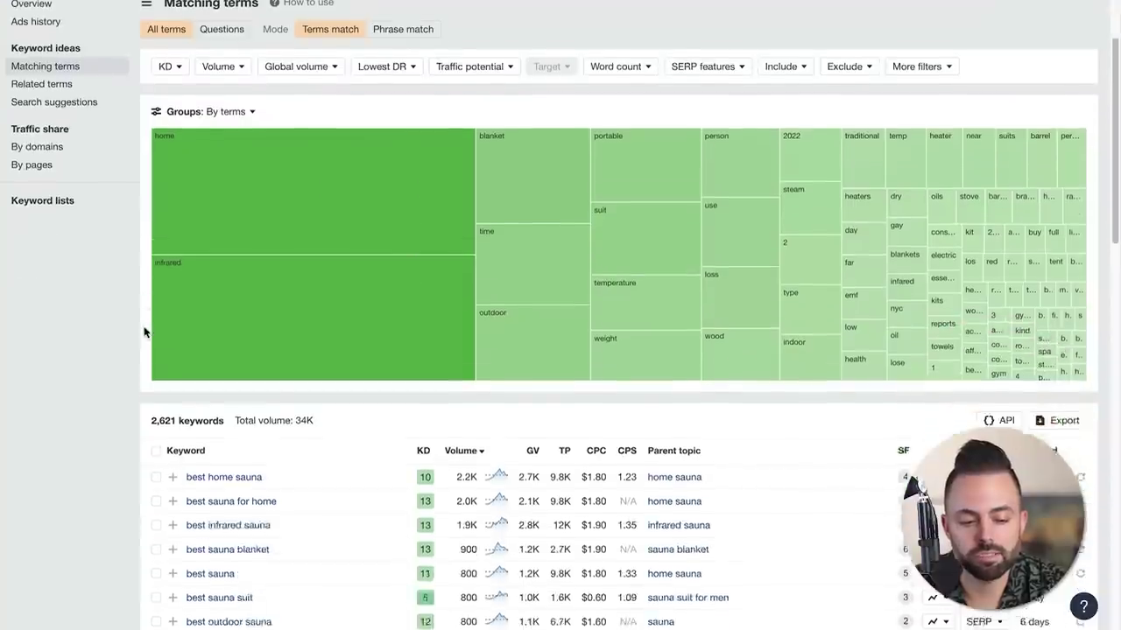
scroll(144, 332, down, 2)
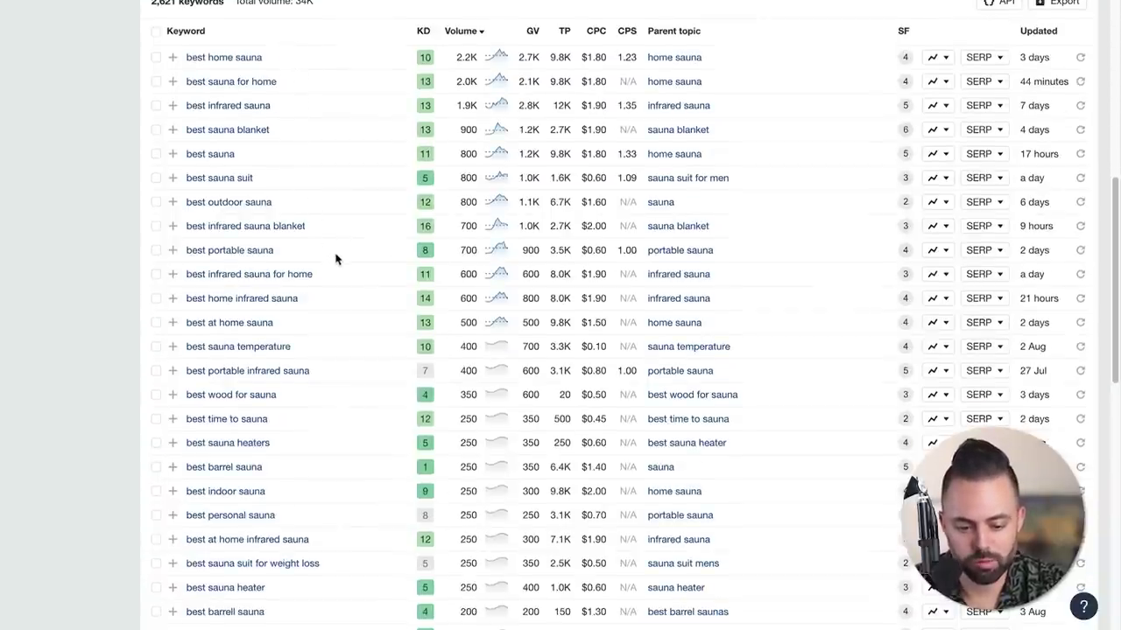
scroll(341, 346, down, 4)
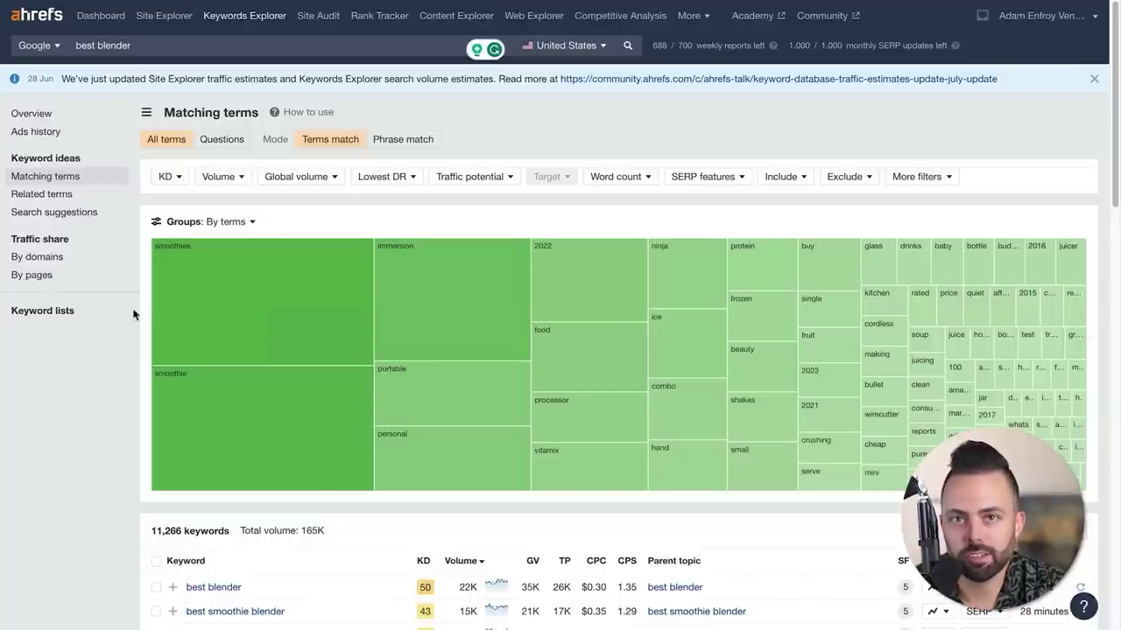
Compare the matching terms for best blender by keyword difficulty and volume
scroll(138, 333, down, 5)
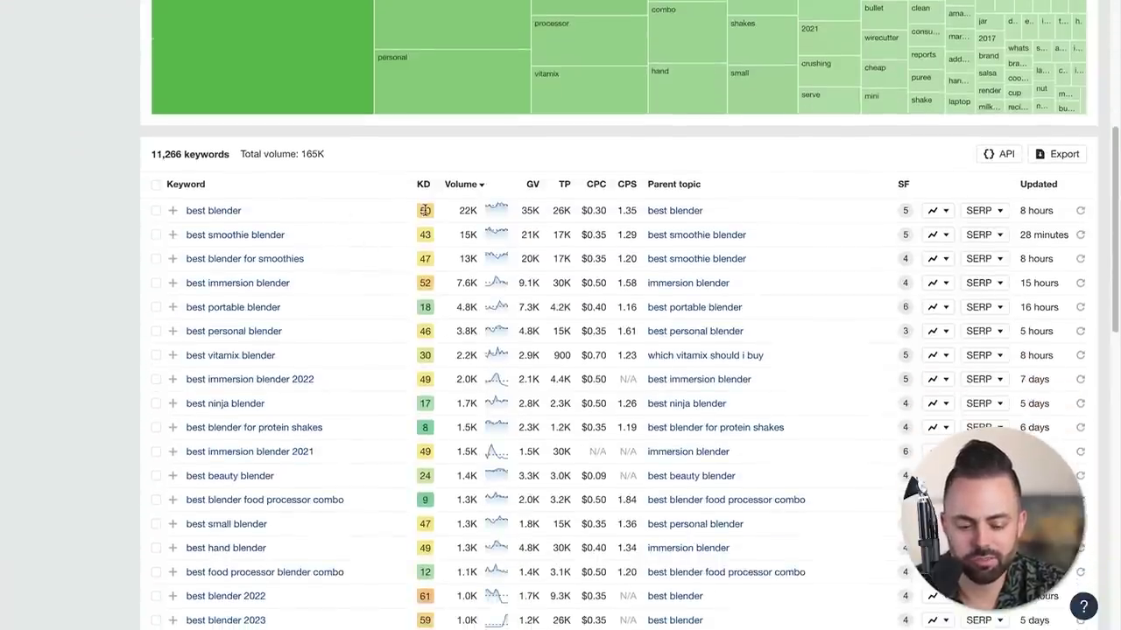
scroll(412, 235, down, 5)
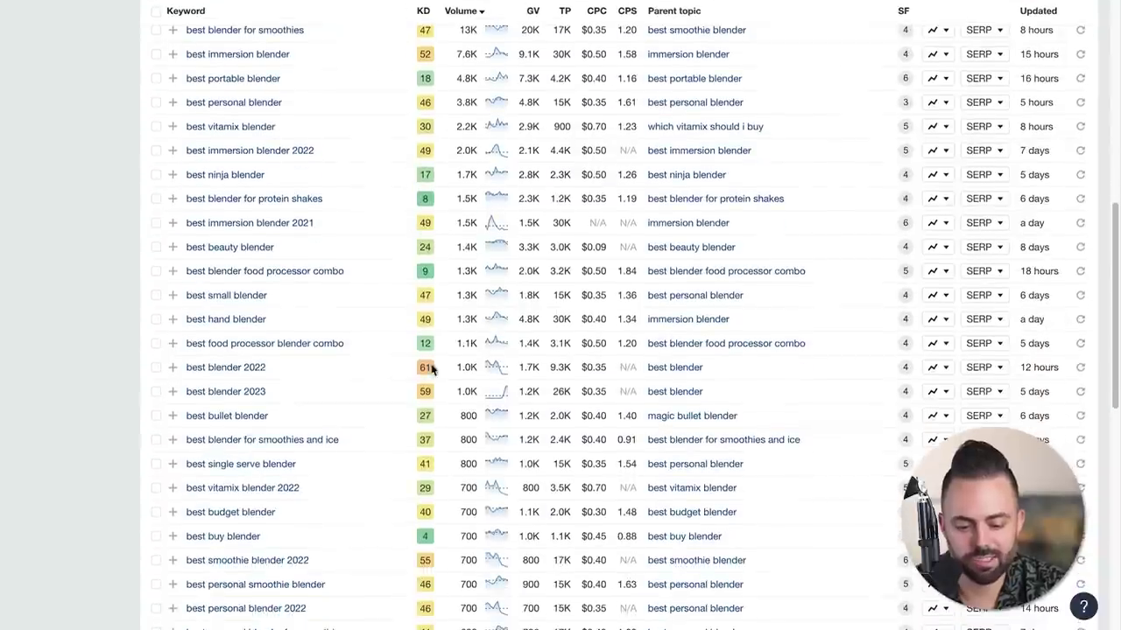
scroll(380, 324, down, 1)
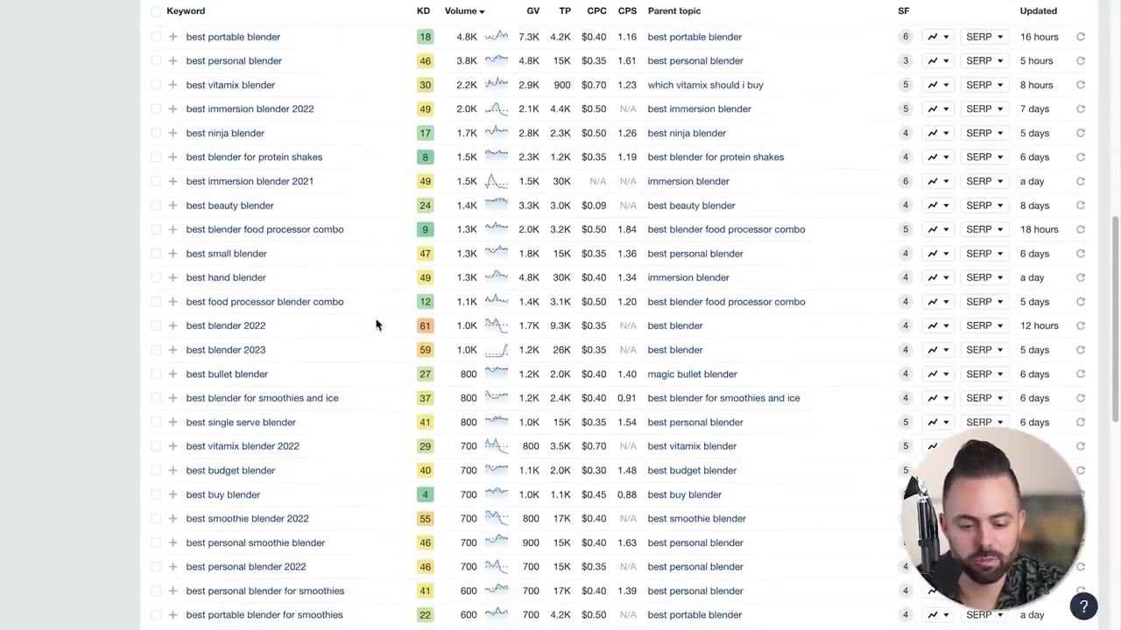
scroll(377, 325, up, 6)
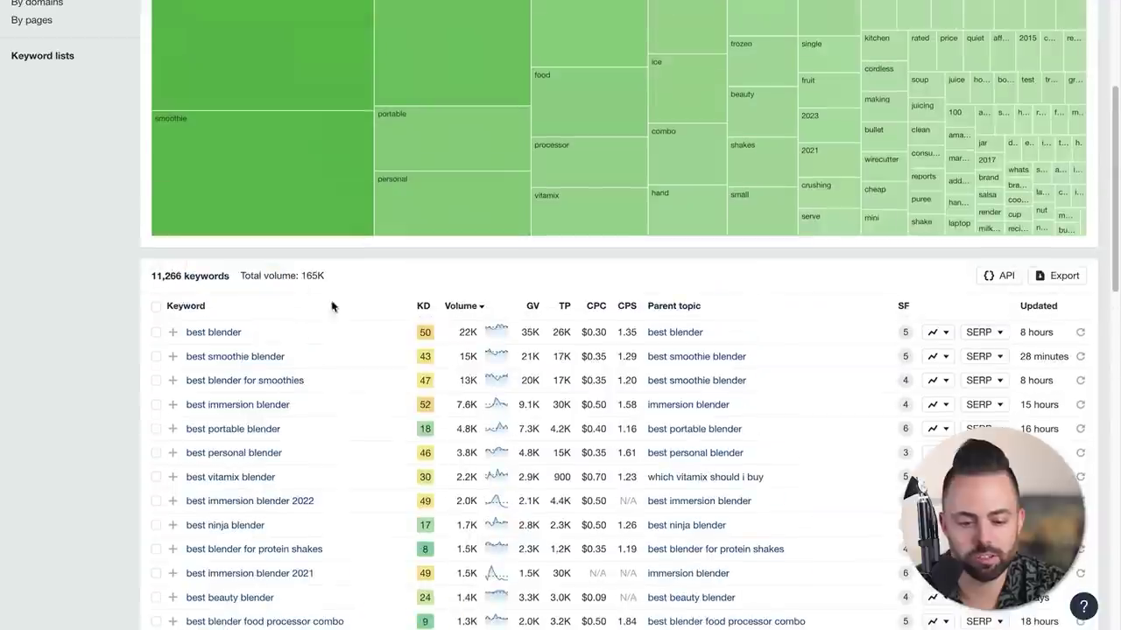
Open the best blender keyword overview, examine which sites rank in its position history, and return to the matching terms
click(235, 333)
scroll(455, 368, down, 2)
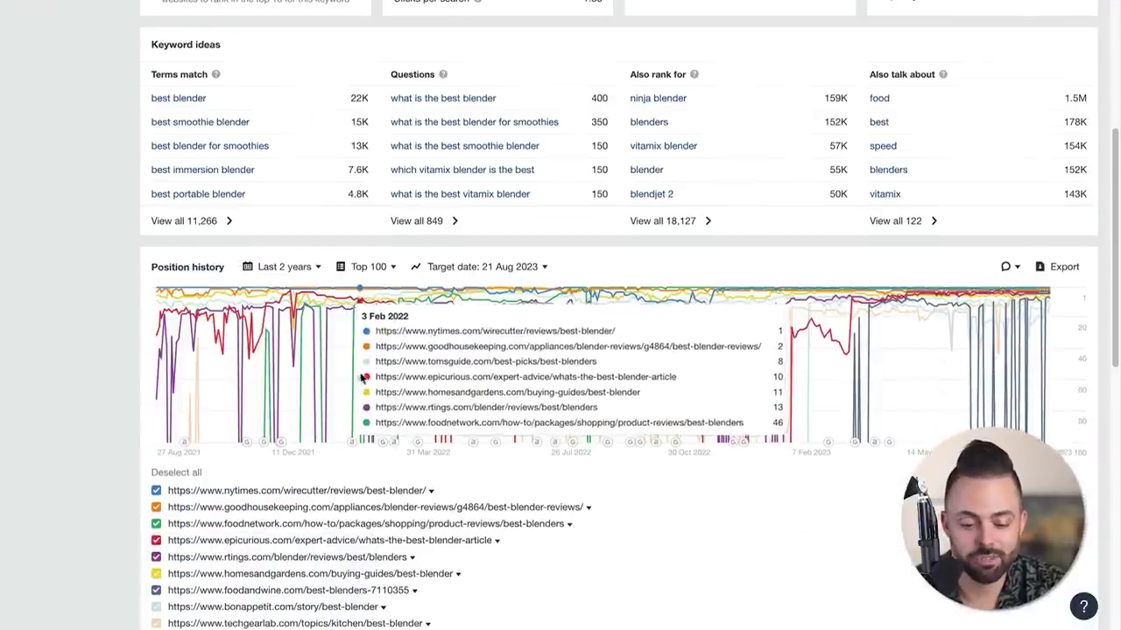
scroll(560, 377, down, 5)
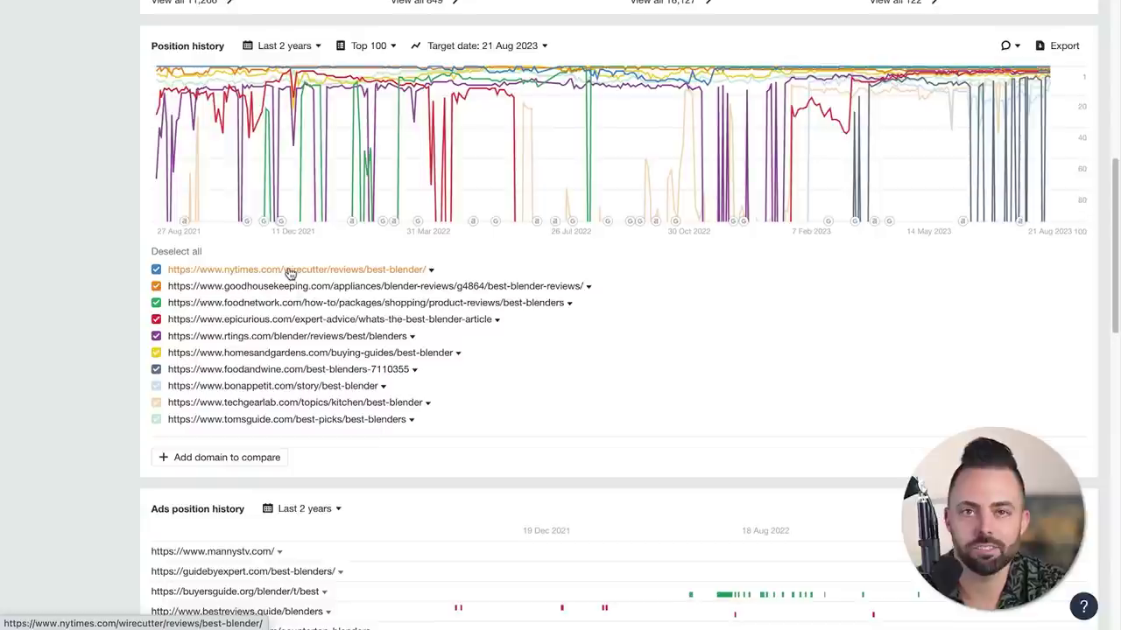
click(18, 22)
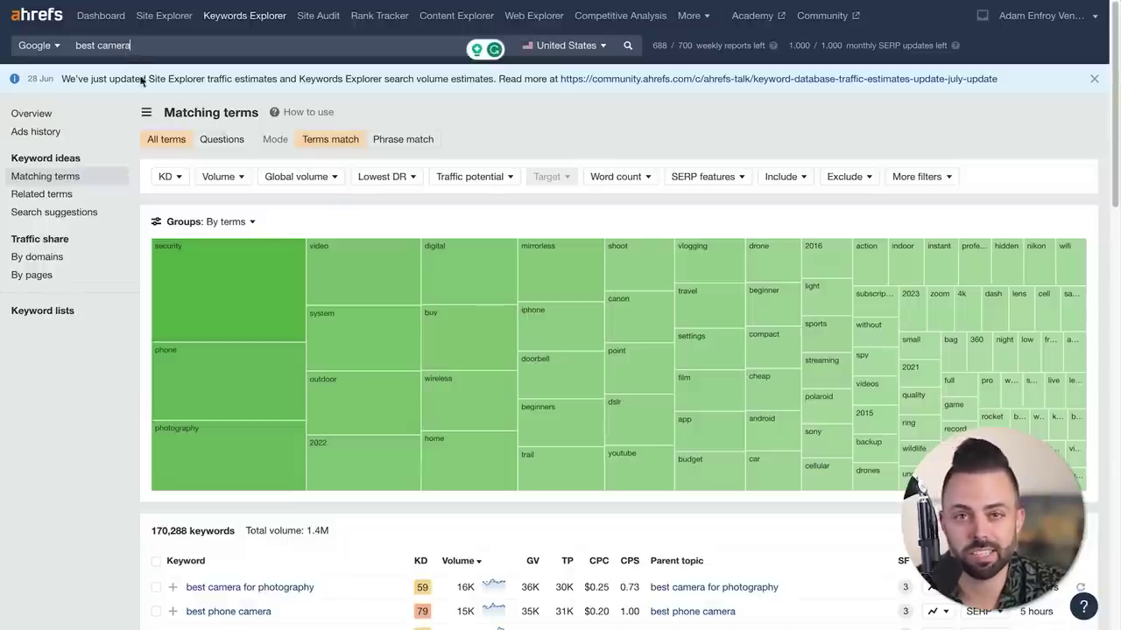
Examine the keyword difficulty scores of the matching terms for best camera
scroll(167, 376, down, 5)
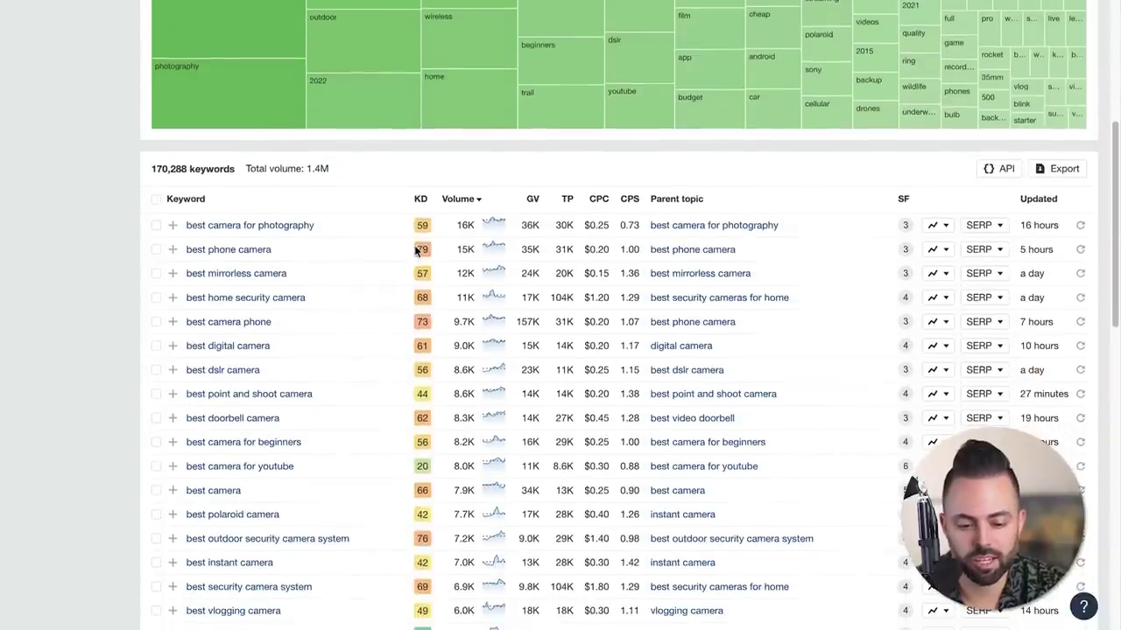
scroll(380, 348, down, 1)
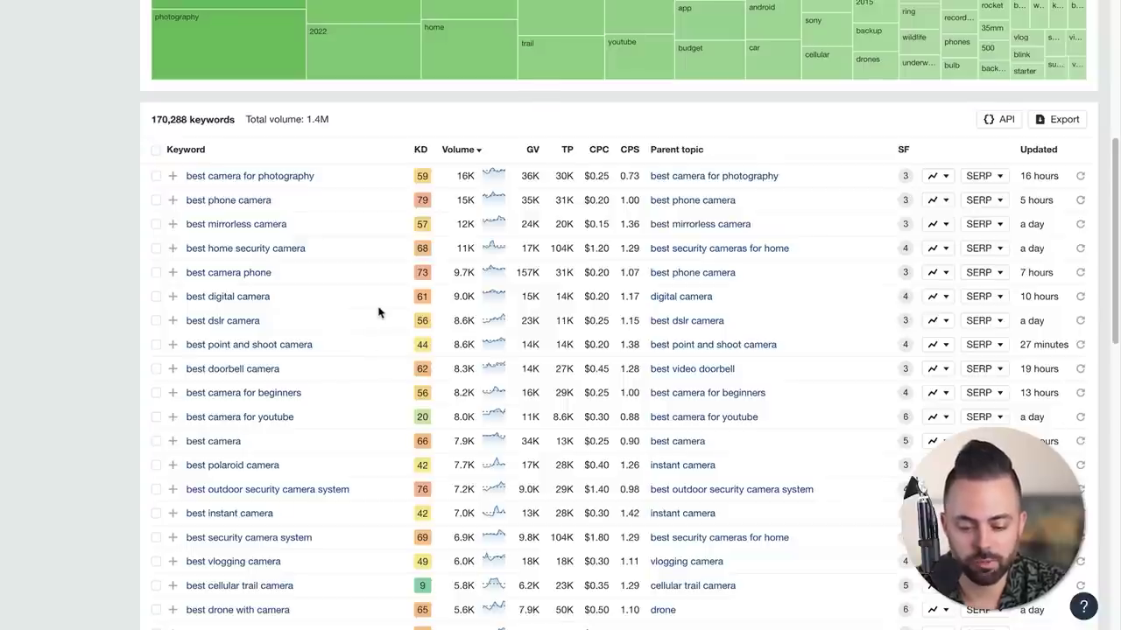
scroll(378, 313, up, 6)
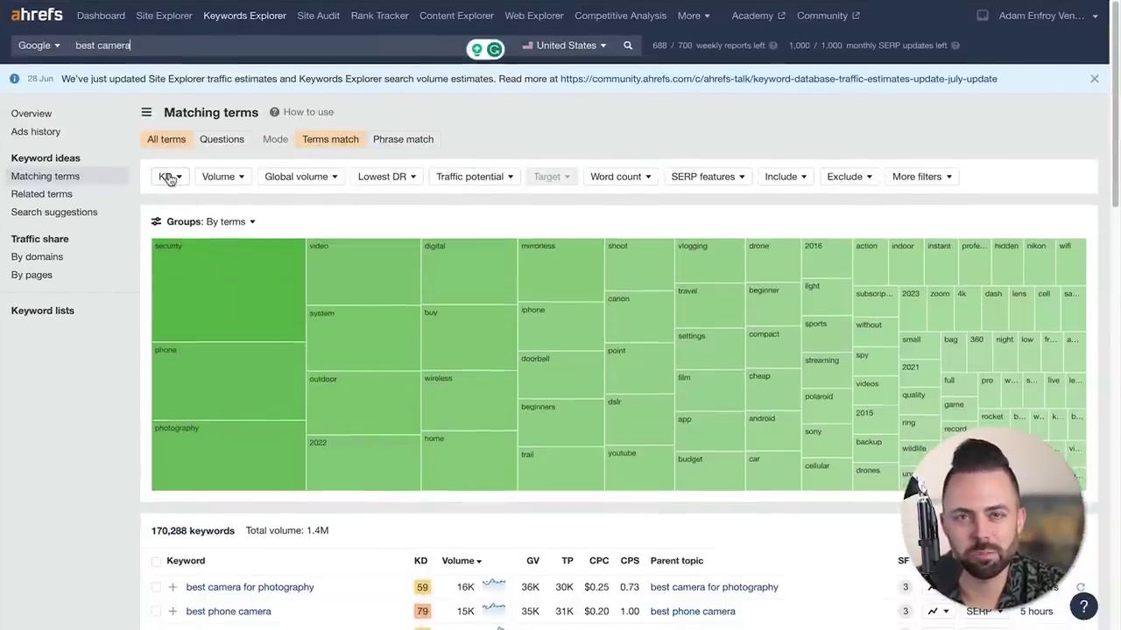
Filter the best camera matching terms to a maximum keyword difficulty of 20 and review the filtered keywords
click(170, 179)
text(20)
click(232, 231)
click(202, 213)
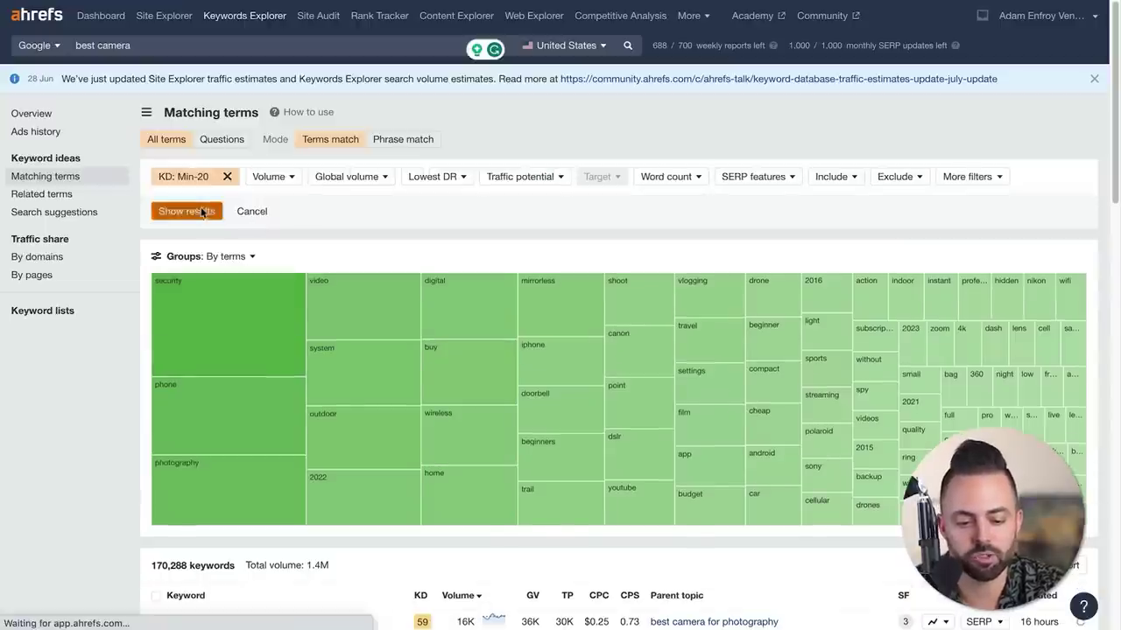
scroll(190, 315, down, 3)
scroll(220, 425, down, 3)
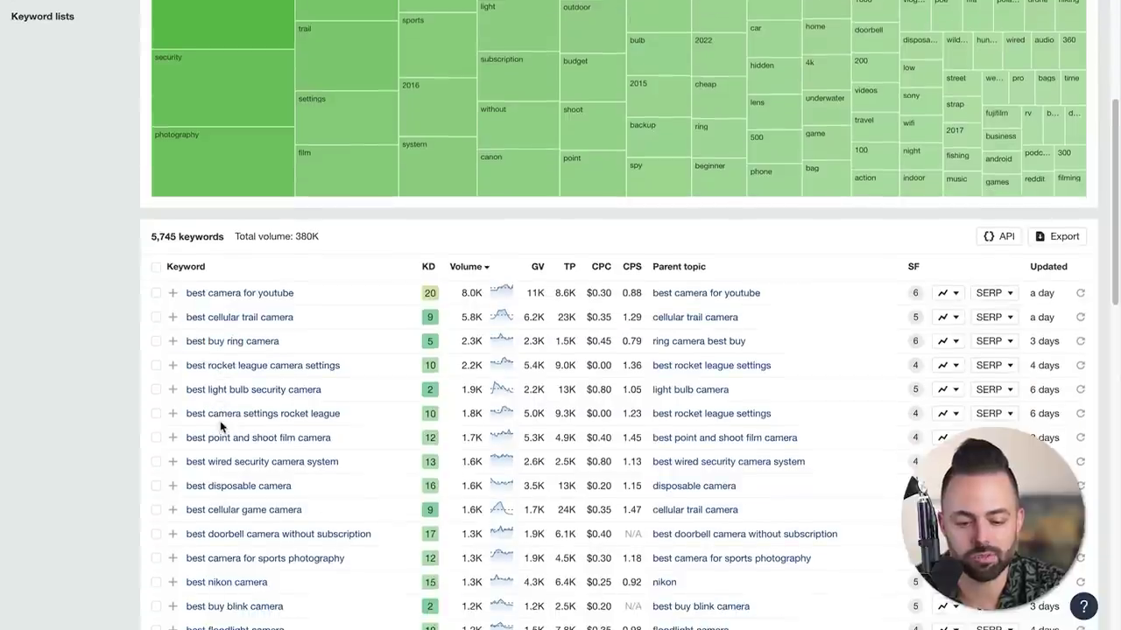
Examine the difficulty and volume of the best camera matching terms filtered to a maximum keyword difficulty of 20
scroll(126, 435, down, 1)
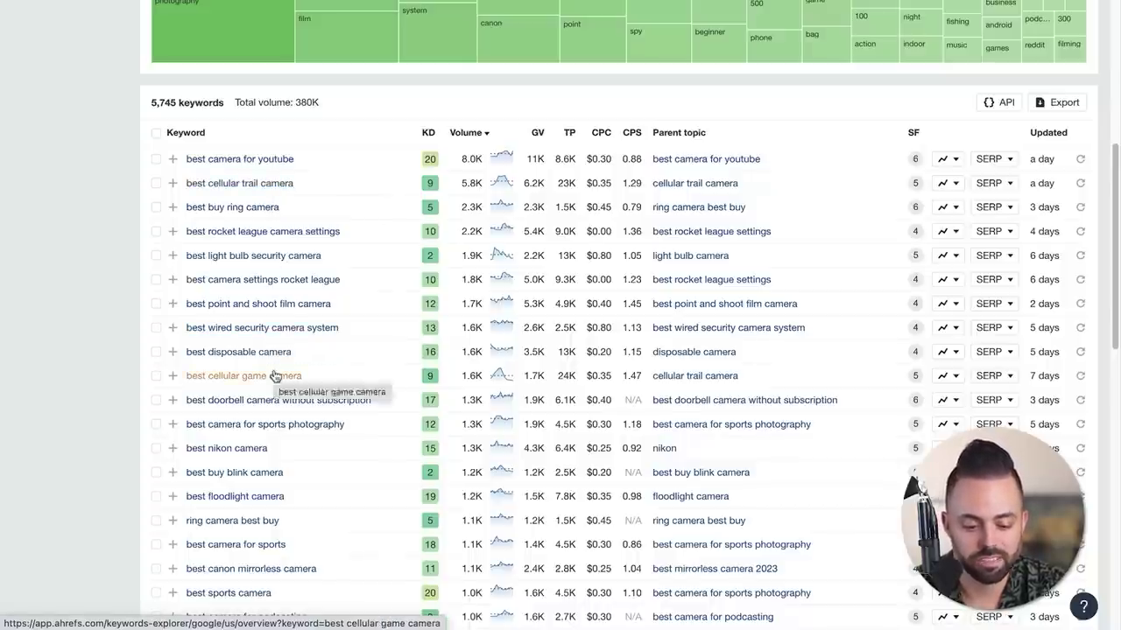
scroll(275, 375, down, 2)
scroll(274, 376, down, 5)
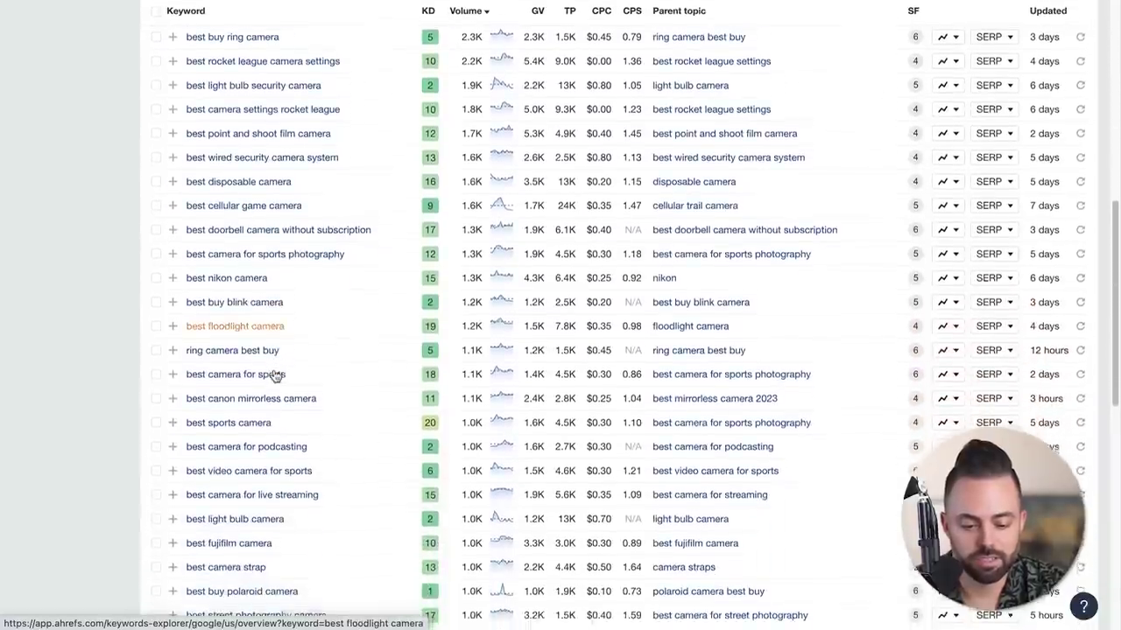
scroll(325, 387, down, 6)
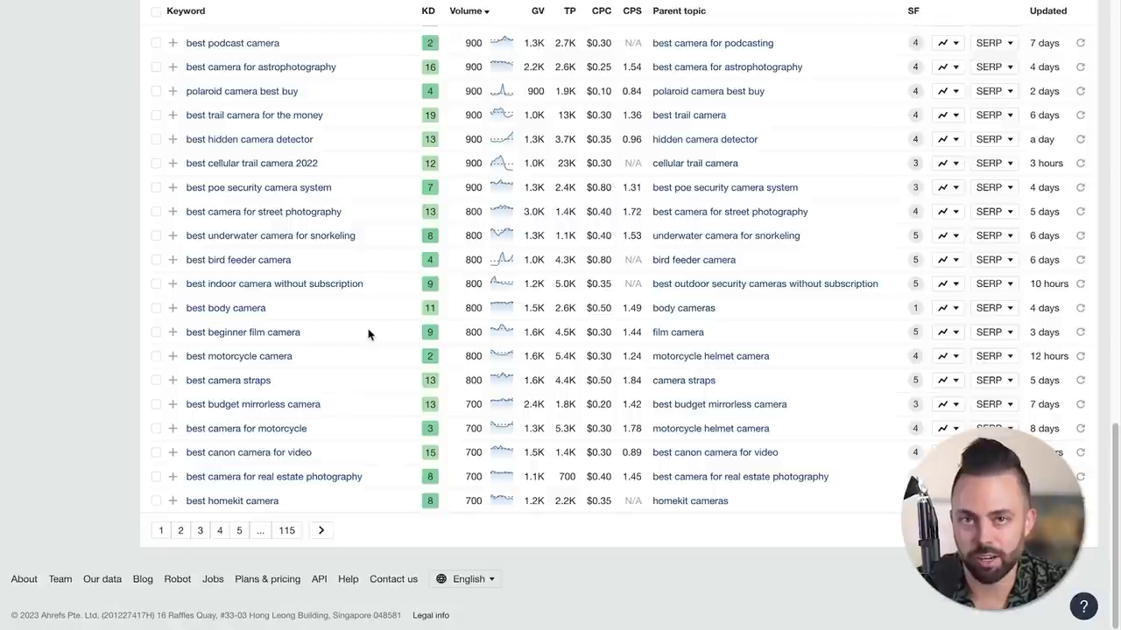
scroll(368, 334, up, 15)
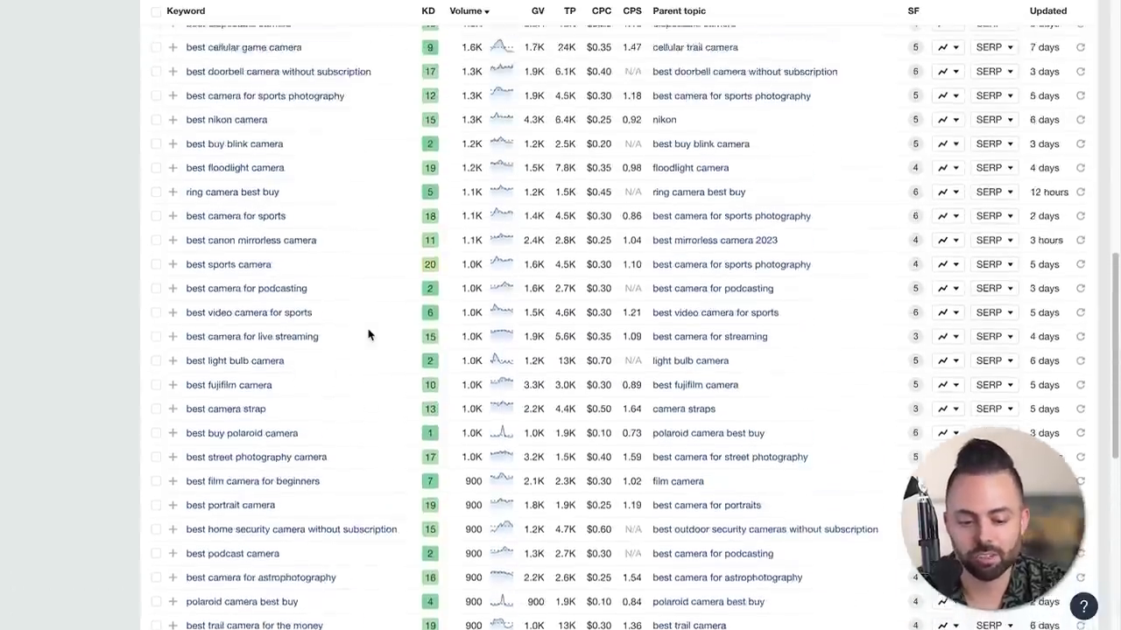
scroll(367, 333, up, 2)
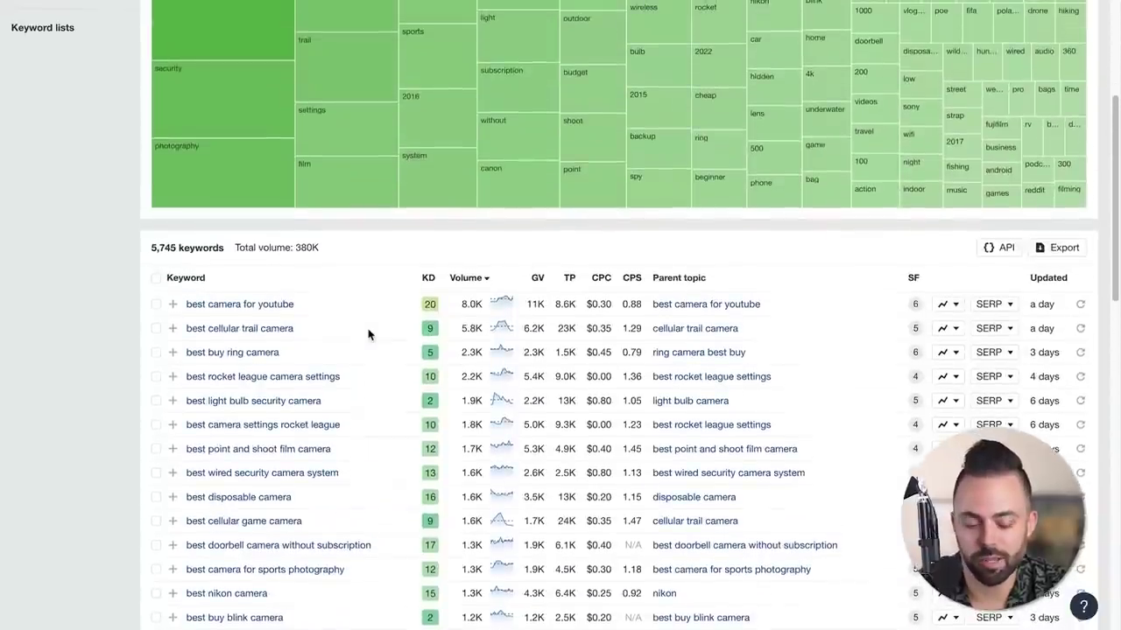
scroll(367, 333, down, 2)
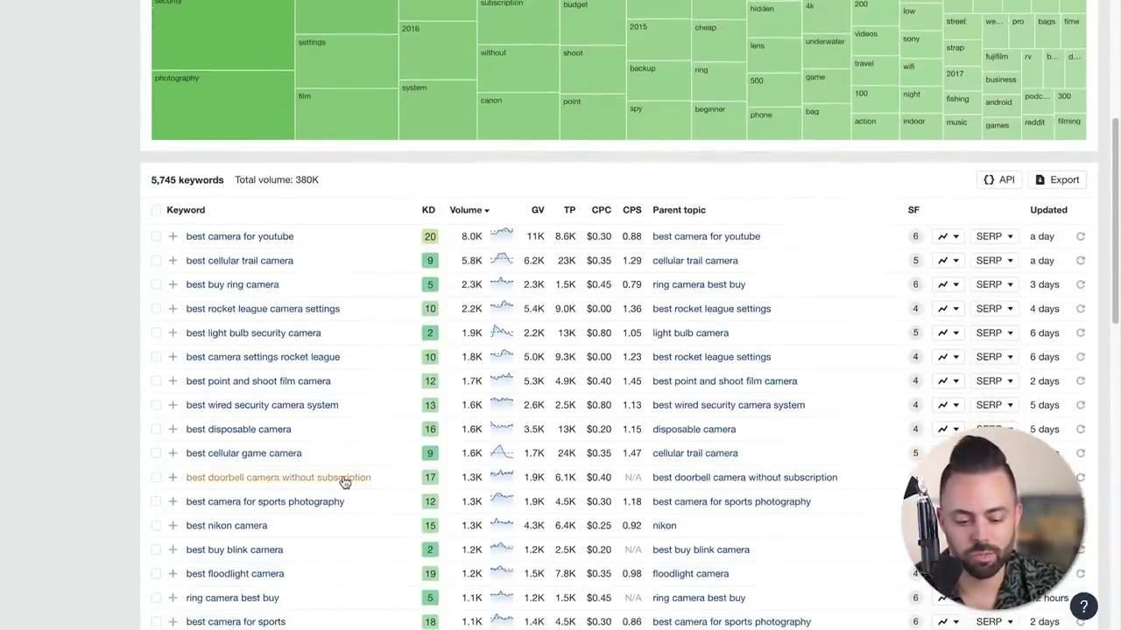
scroll(343, 482, down, 5)
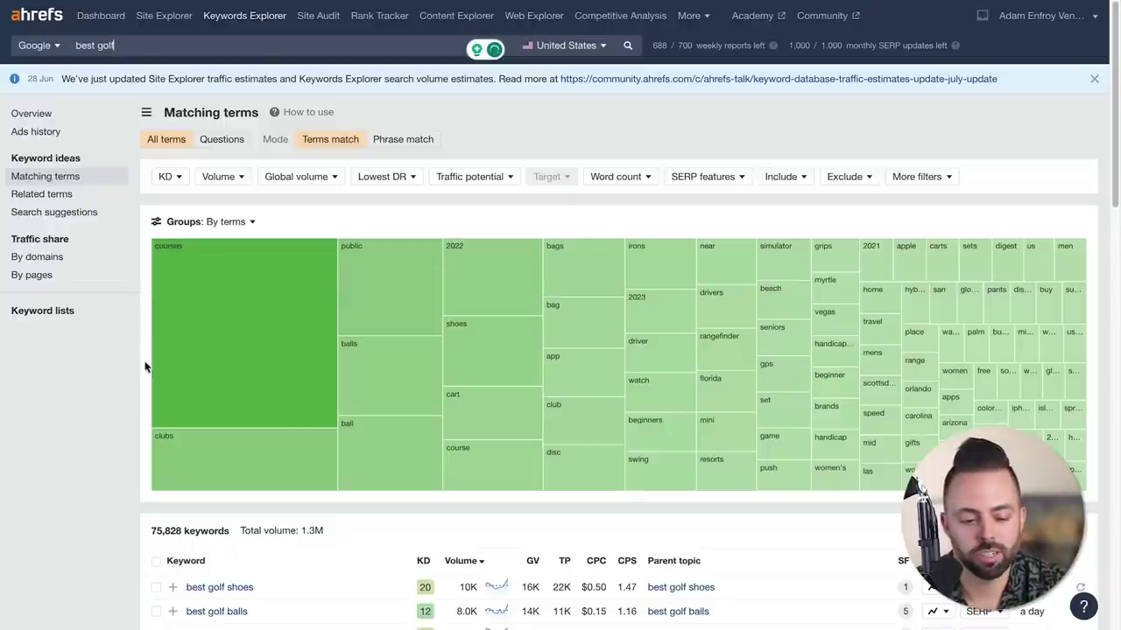
Compare the matching terms for best golf by keyword difficulty and volume
scroll(145, 366, down, 5)
scroll(145, 367, down, 7)
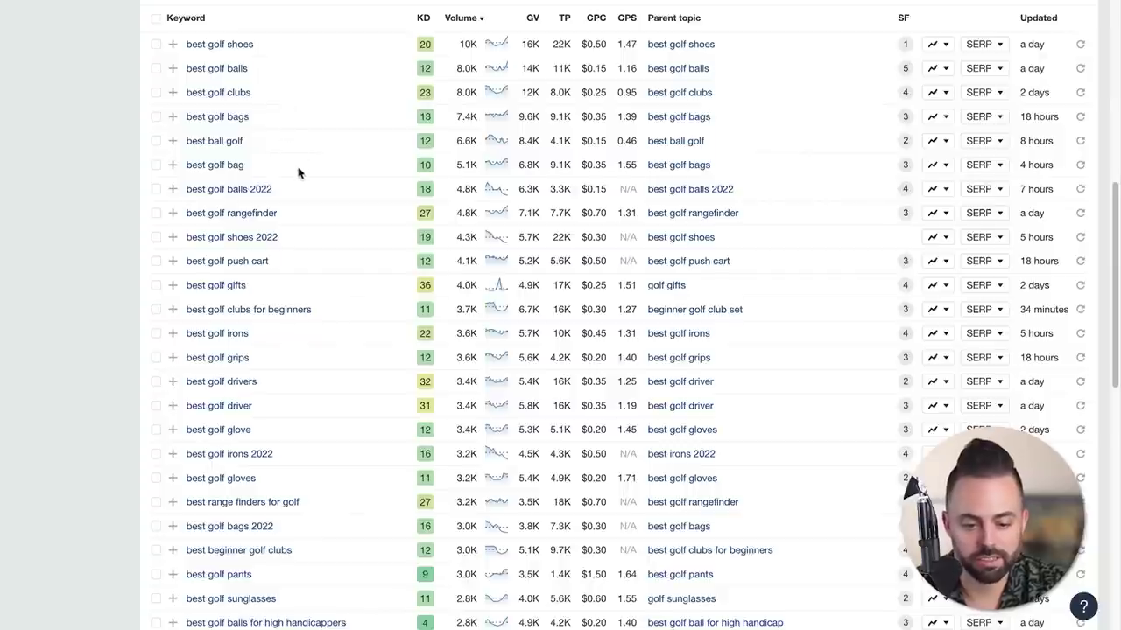
scroll(322, 227, down, 1)
scroll(330, 320, down, 1)
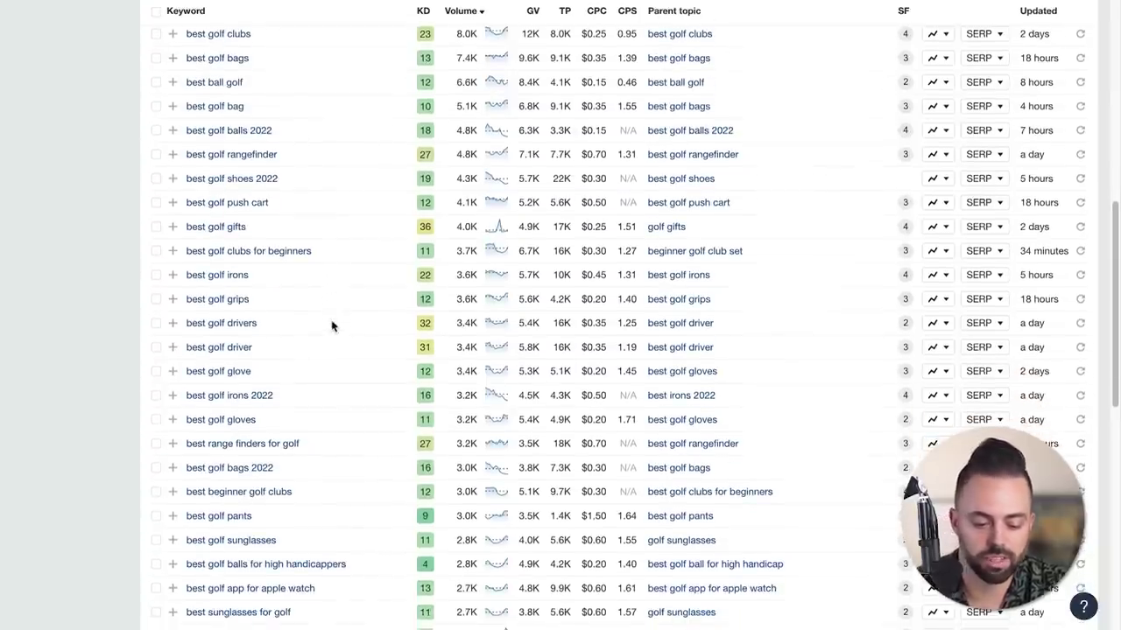
Look up the matching terms for best golf simulator and examine their keyword difficulty and volume
scroll(331, 326, up, 10)
click(161, 50)
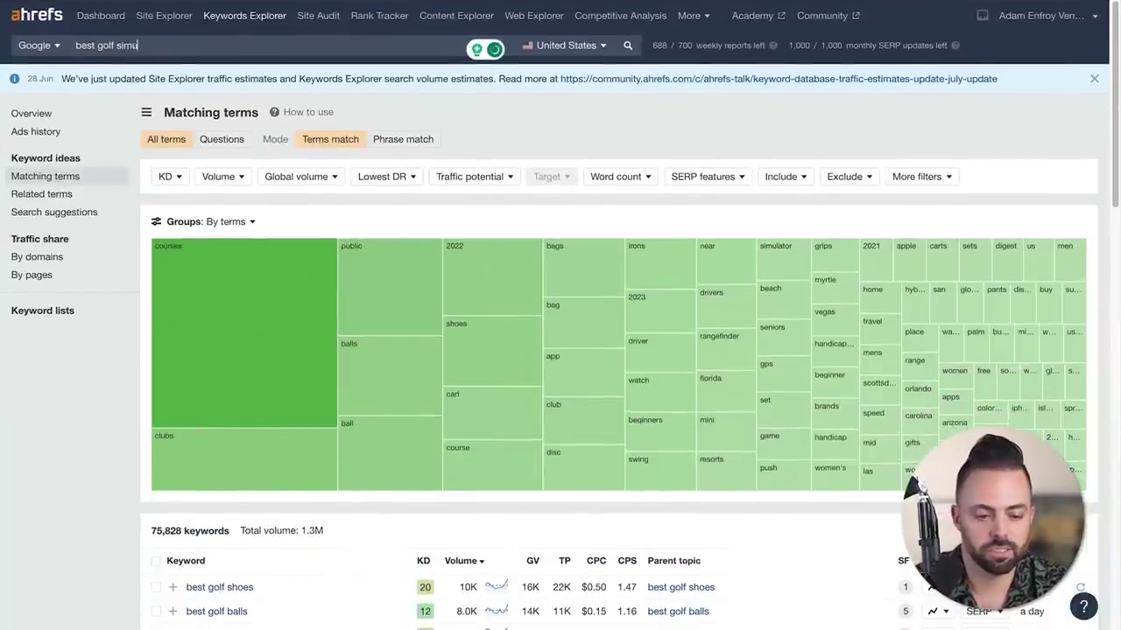
key(Return)
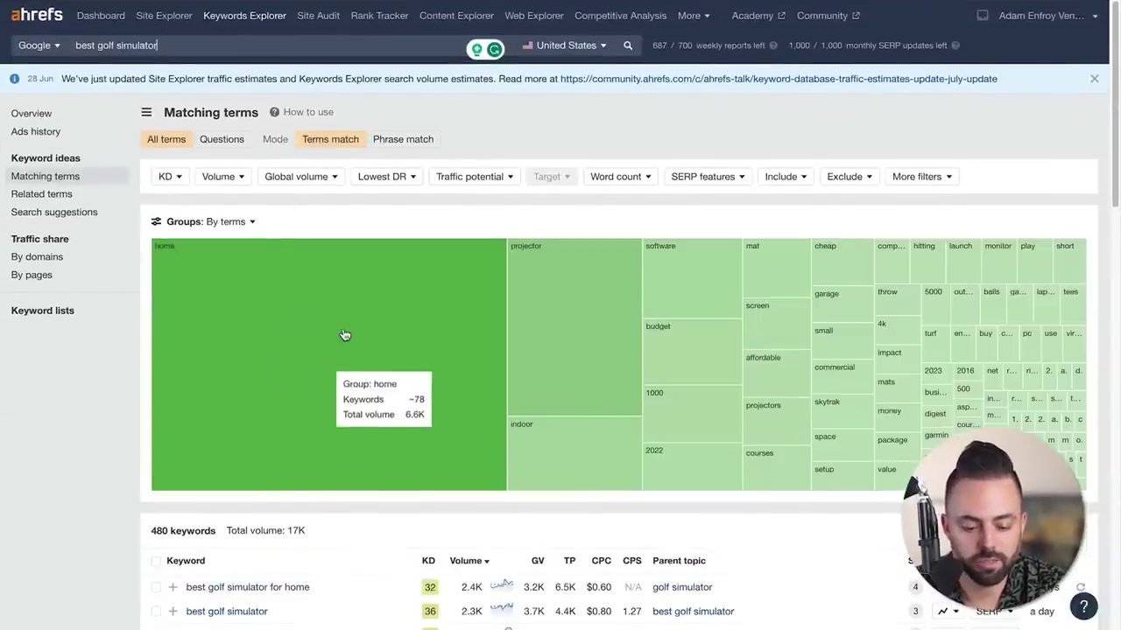
scroll(342, 393, down, 5)
scroll(343, 393, down, 7)
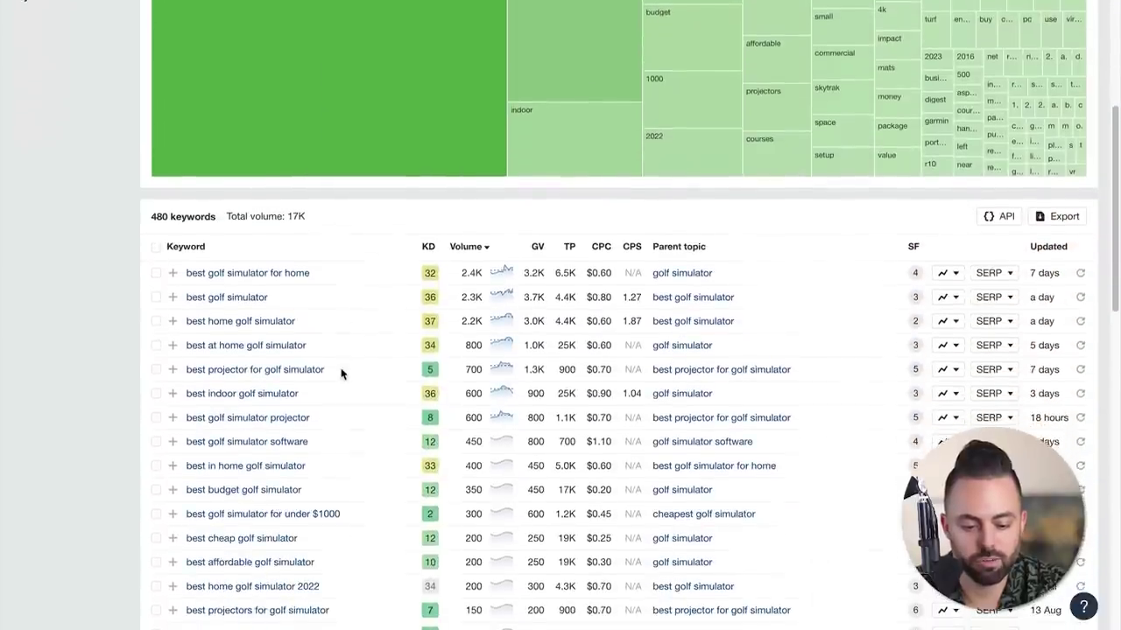
scroll(342, 374, down, 3)
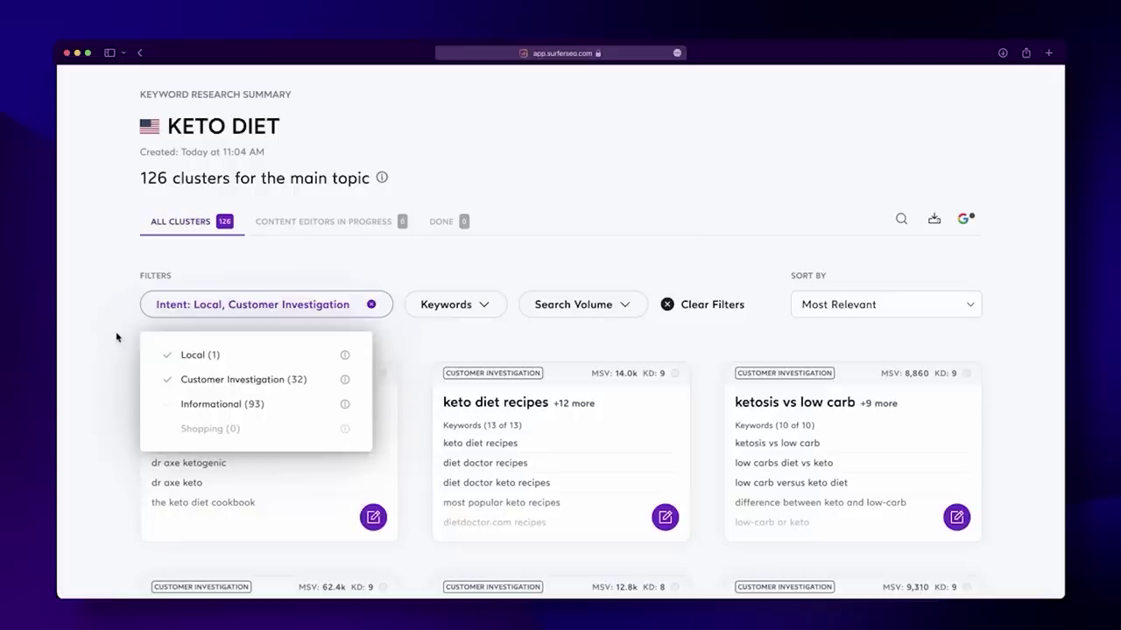
In Surfer, review the keto diet keyword clusters and filter them by Local intent
click(116, 337)
scroll(117, 337, down, 4)
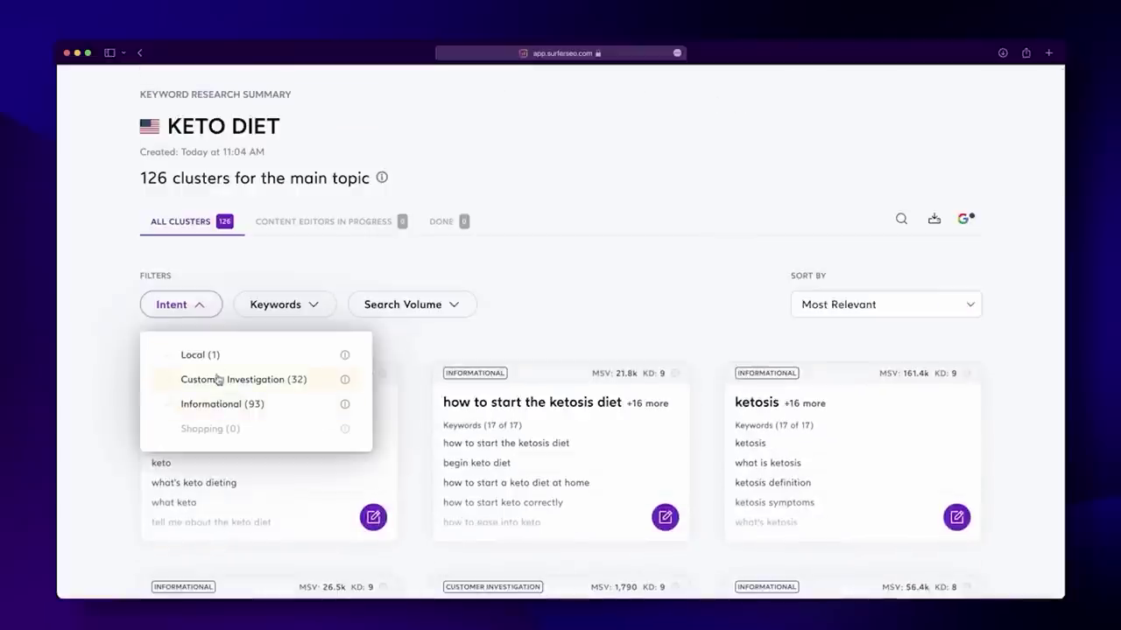
click(216, 357)
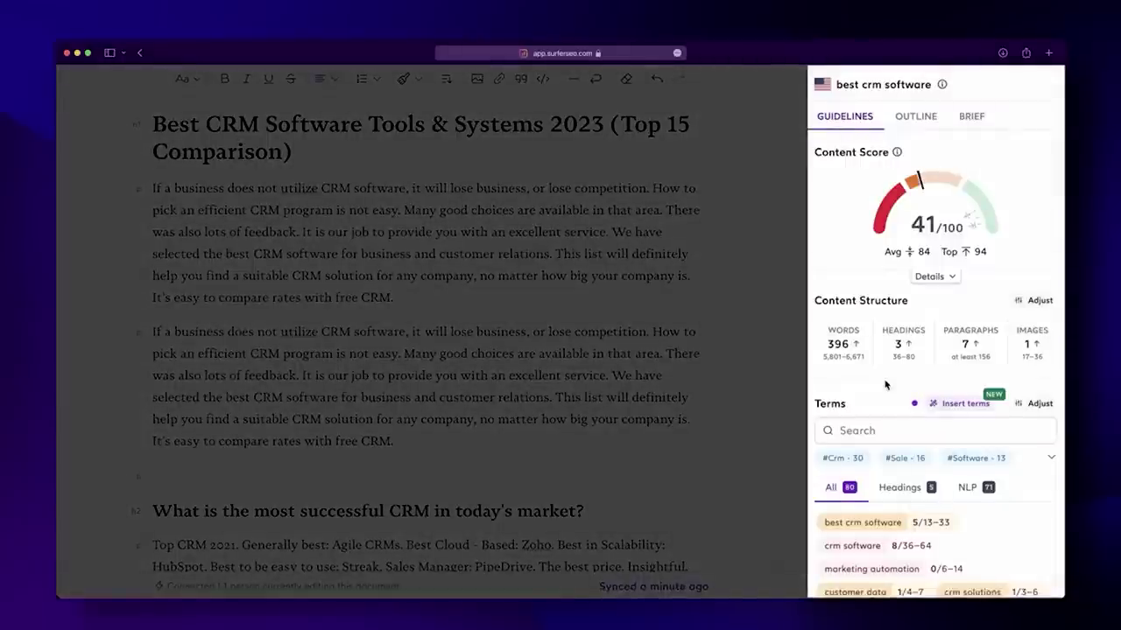
Review the recommended terms in the content guidelines for the best crm software article
scroll(884, 383, down, 4)
scroll(886, 386, down, 2)
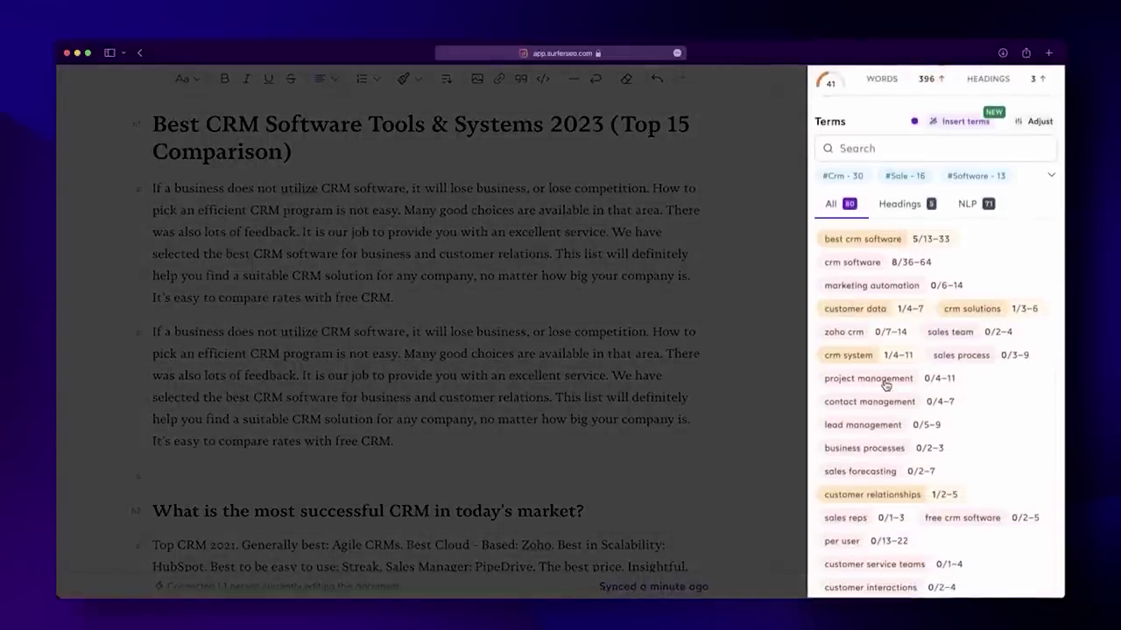